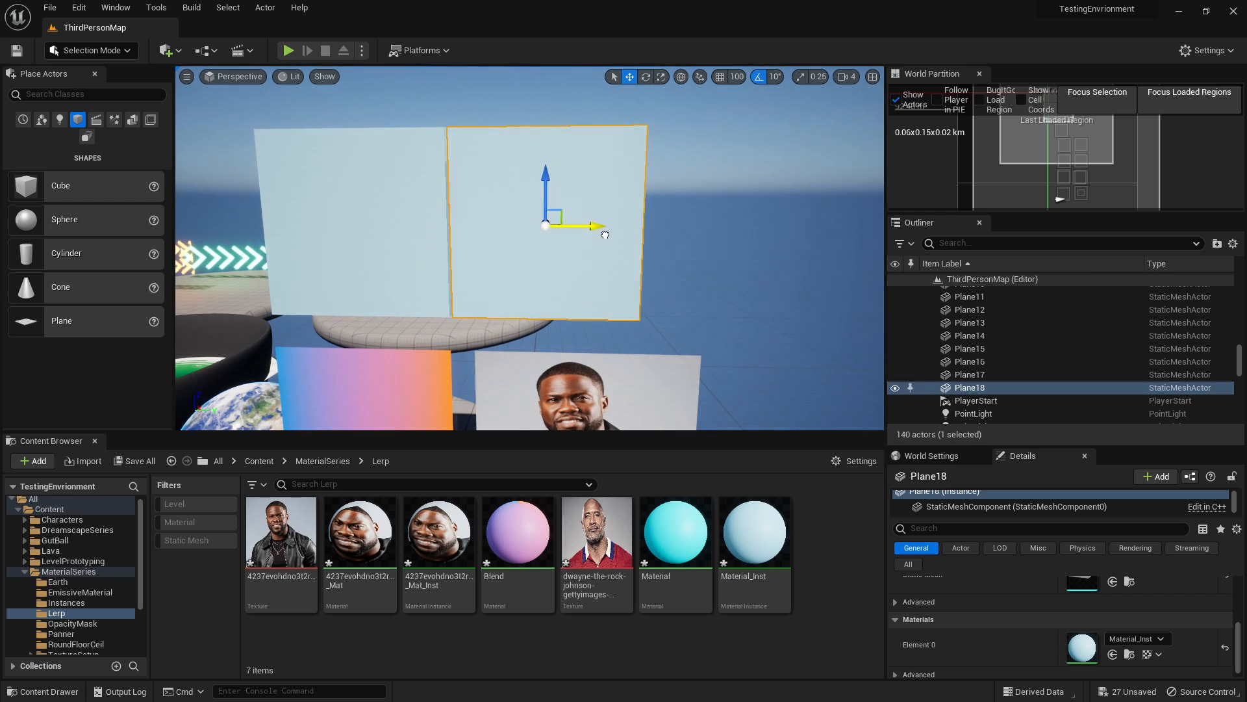
Step: Create a new material named LerpTest in the Lerp folder
{"action": "right_click", "coordinate": [847, 572]}
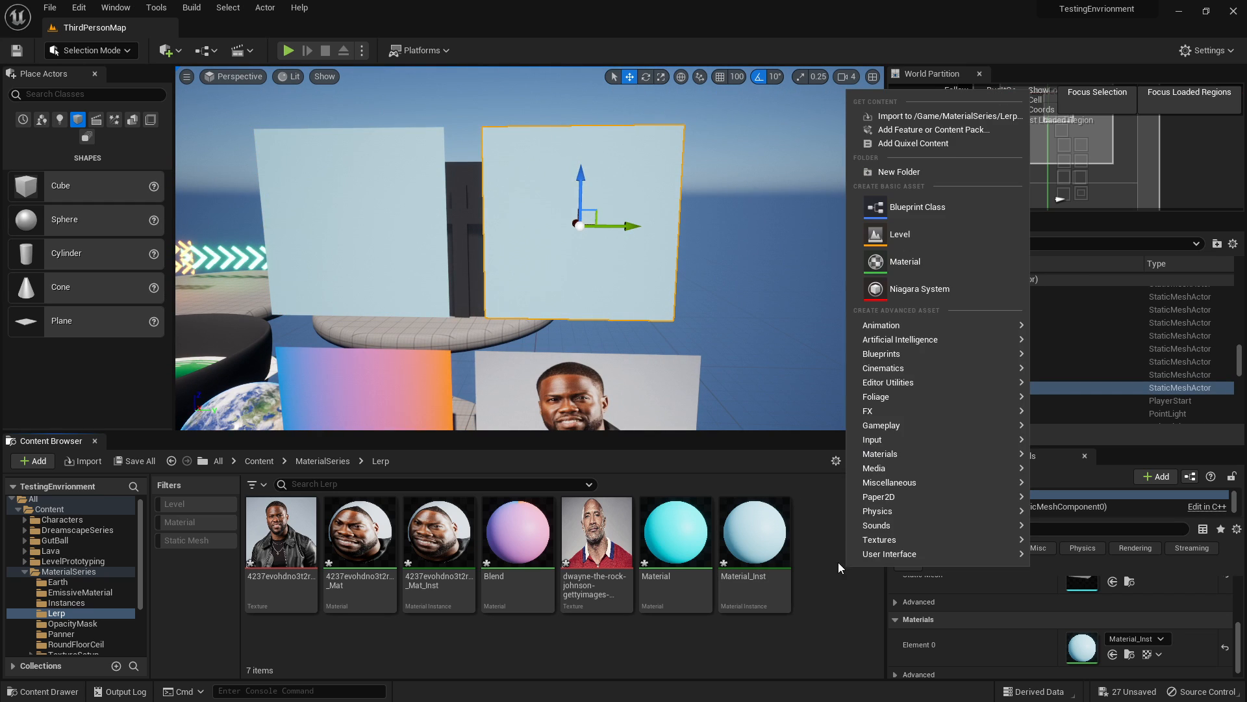
{"action": "left_click", "coordinate": [903, 259]}
{"action": "type", "text": "Lerp Example"}
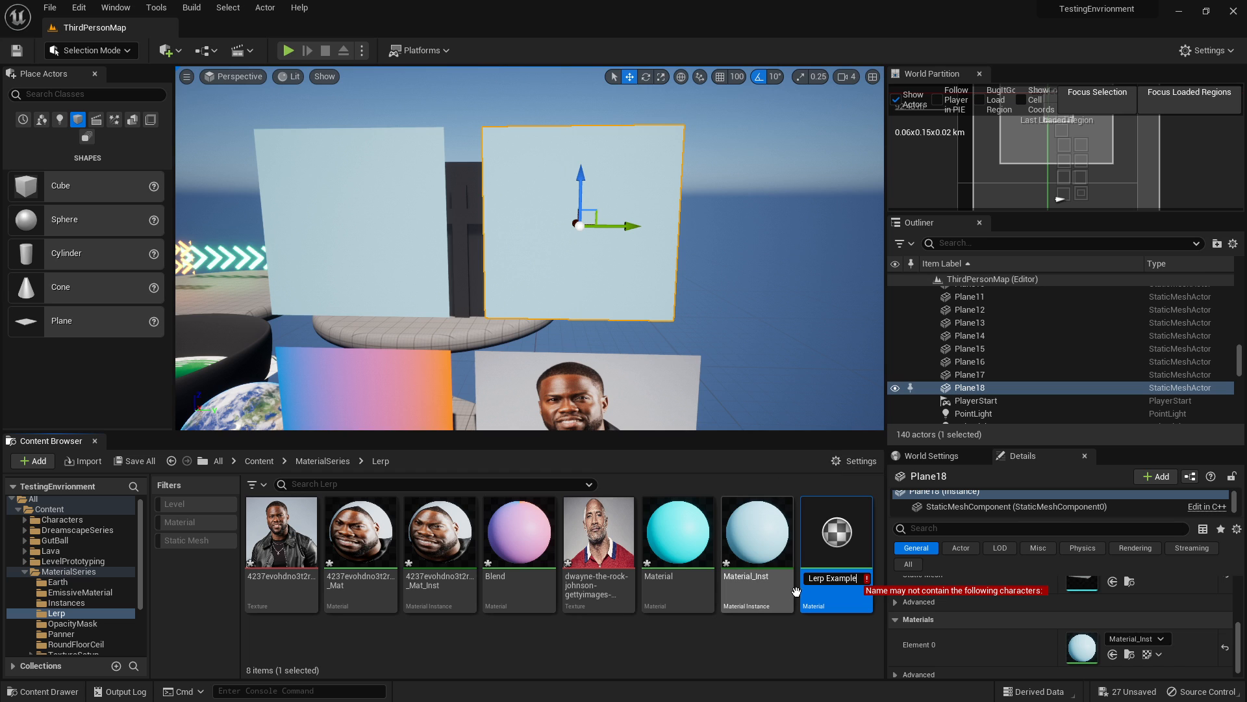
{"action": "key", "text": "BackSpace"}
{"action": "type", "text": "Test"}
{"action": "key", "text": "Return"}
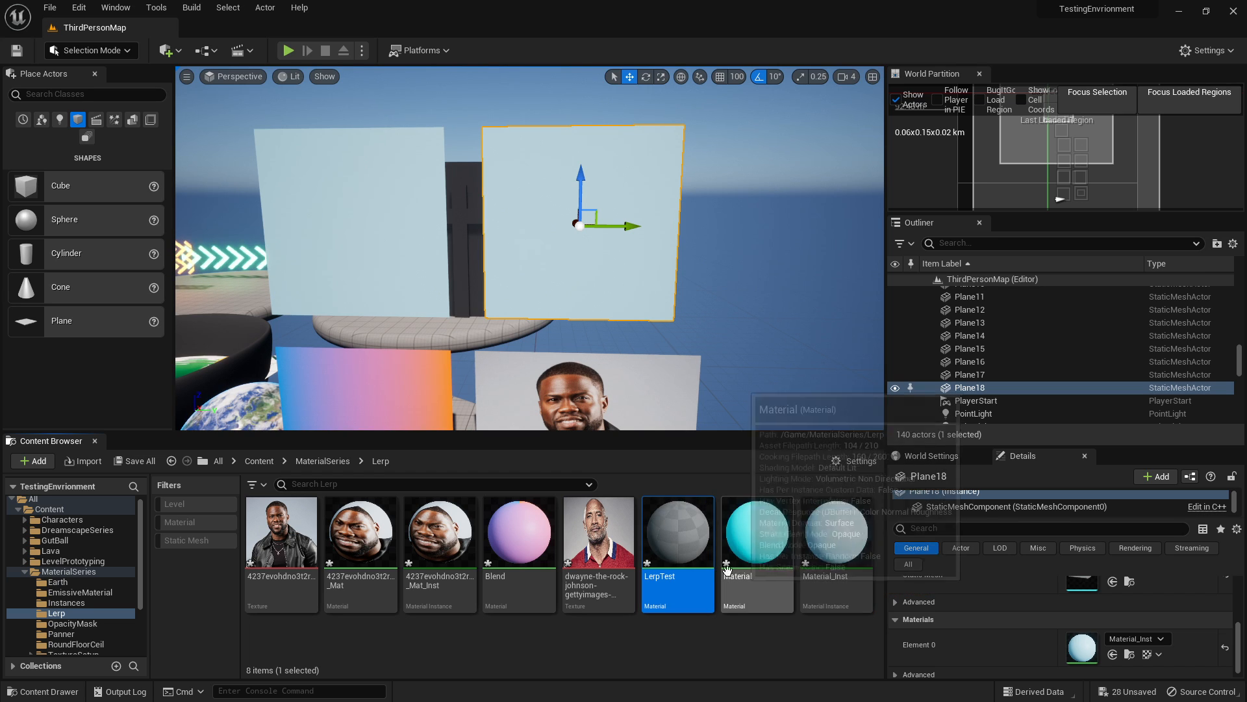
Step: Open LerpTest for editing and add two Constant3Vector nodes, one above the other, beside the material output node
{"action": "double_click", "coordinate": [678, 533]}
{"action": "double_click", "coordinate": [1050, 90]}
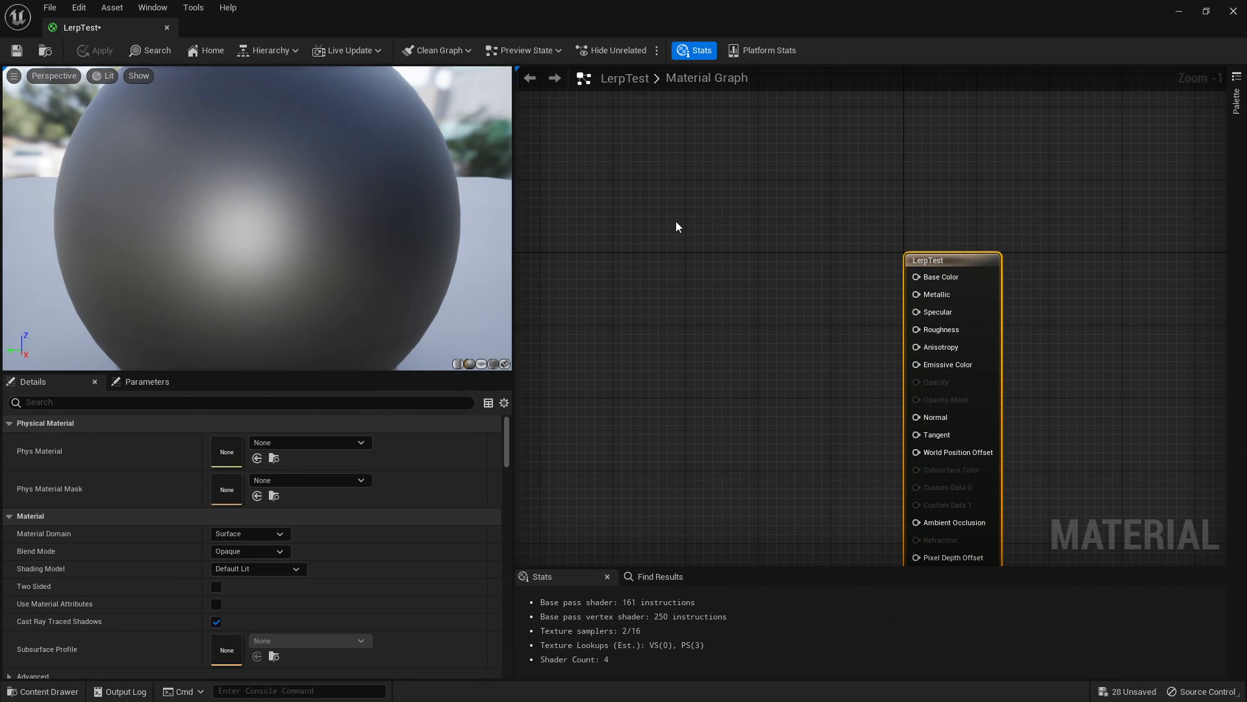
{"action": "left_click", "coordinate": [676, 221]}
{"action": "left_click", "coordinate": [672, 350]}
{"action": "left_click_drag", "start_coordinate": [727, 323], "coordinate": [672, 208]}
{"action": "left_click_drag", "start_coordinate": [715, 446], "coordinate": [669, 315]}
{"action": "right_click_drag", "start_coordinate": [785, 406], "coordinate": [801, 400]}
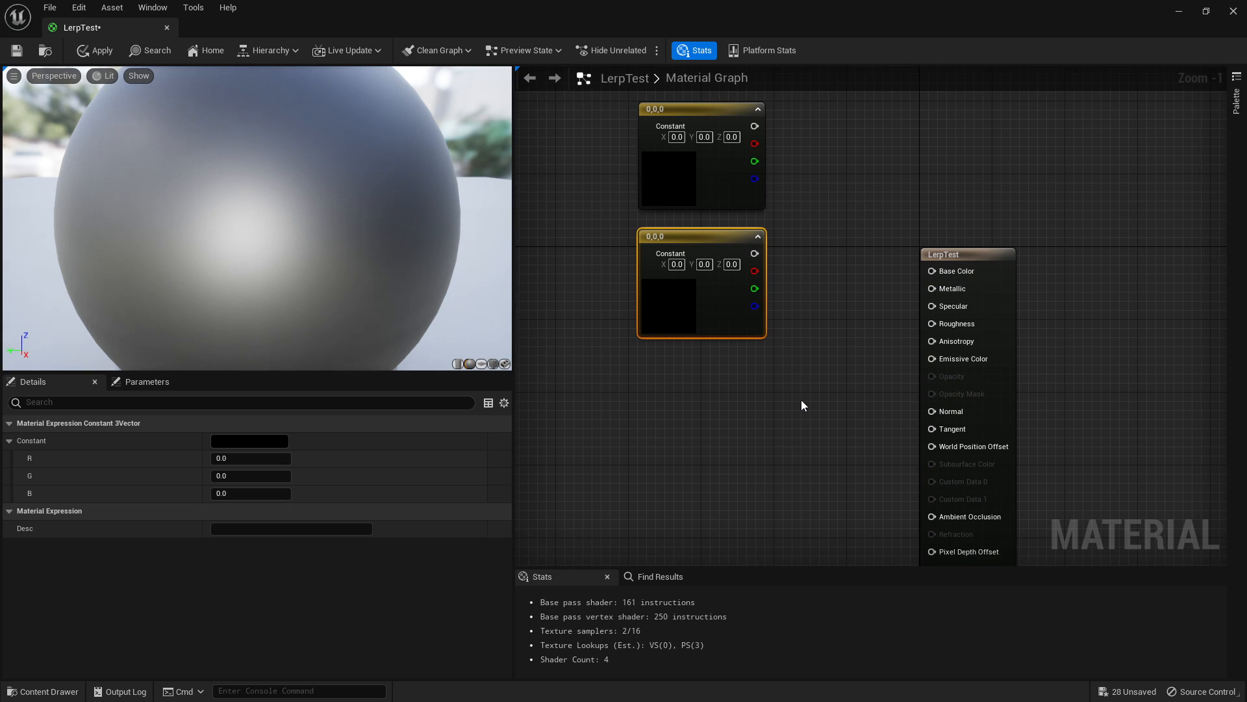
Step: Add a Lerp node and connect the upper color constant to A and the lower one to B
{"action": "left_click", "coordinate": [828, 259]}
{"action": "left_click_drag", "start_coordinate": [754, 126], "coordinate": [837, 284]}
{"action": "left_click_drag", "start_coordinate": [754, 253], "coordinate": [838, 300]}
Step: Feed a scalar parameter named Blend into the Lerp's Alpha and connect the Lerp output to Base Color
{"action": "left_click", "coordinate": [709, 421]}
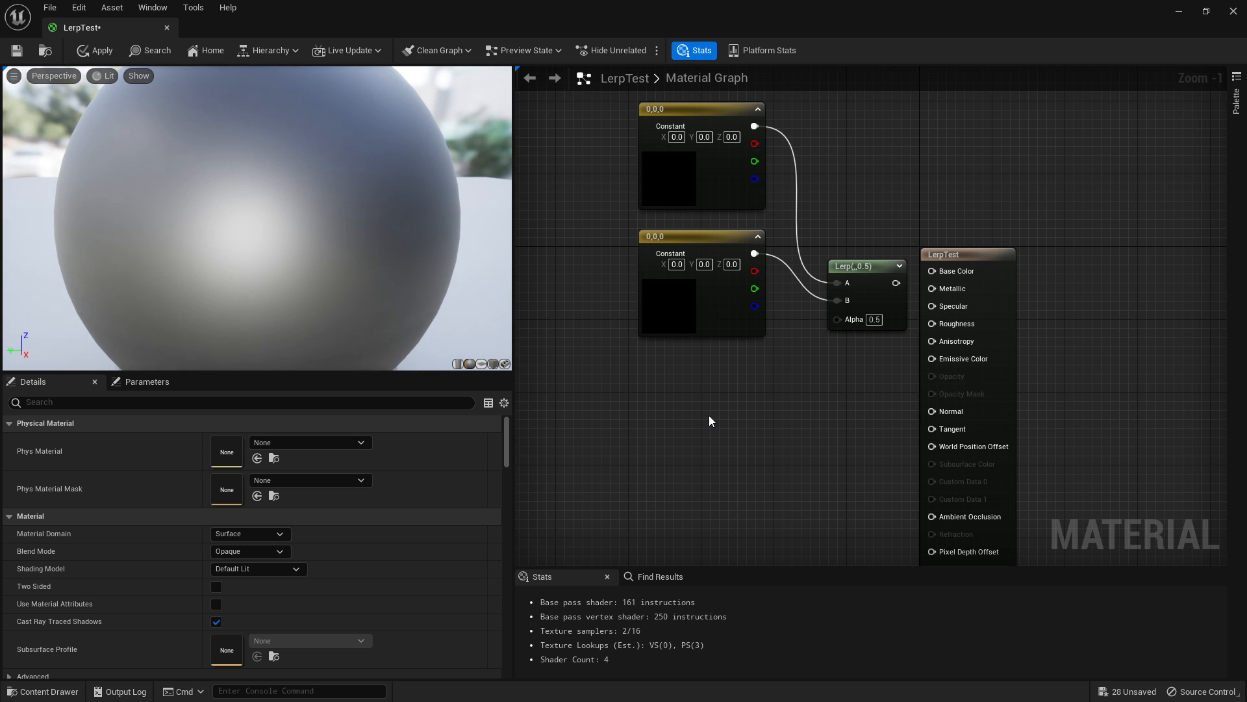
{"action": "key", "text": "1"}
{"action": "left_click", "coordinate": [705, 407]}
{"action": "left_click_drag", "start_coordinate": [753, 415], "coordinate": [741, 346]}
{"action": "left_click_drag", "start_coordinate": [849, 330], "coordinate": [845, 322]}
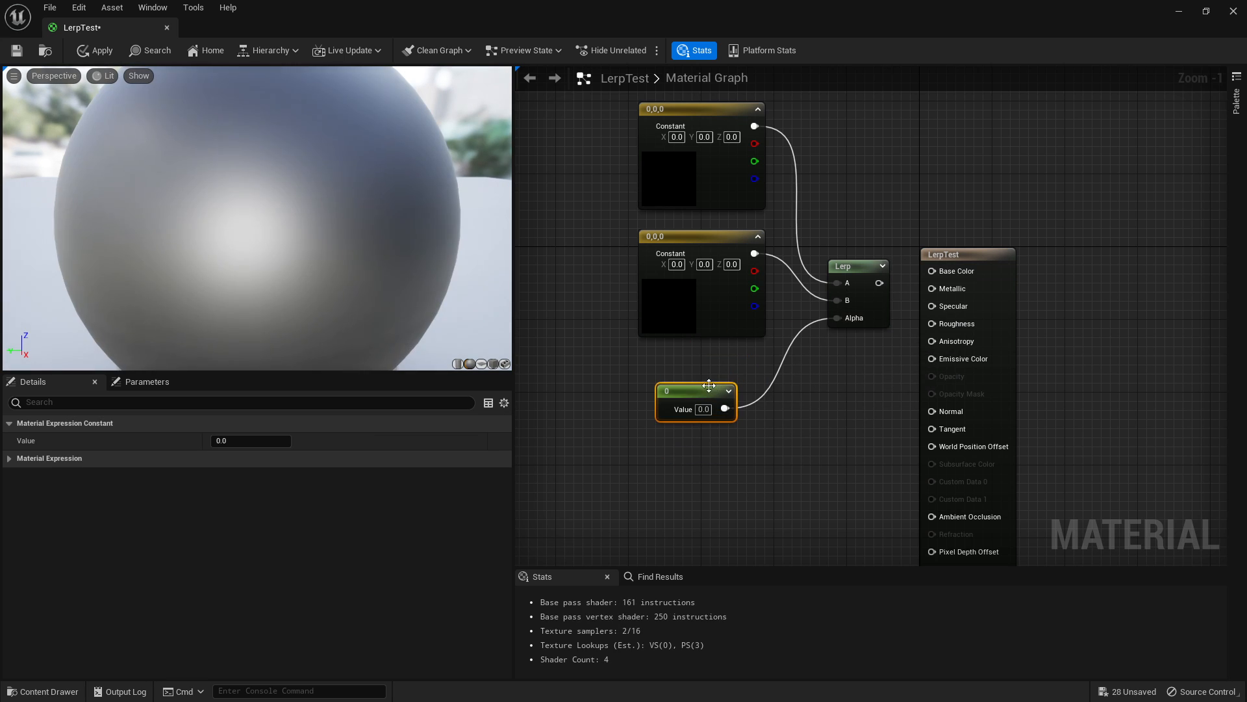
{"action": "right_click", "coordinate": [706, 390]}
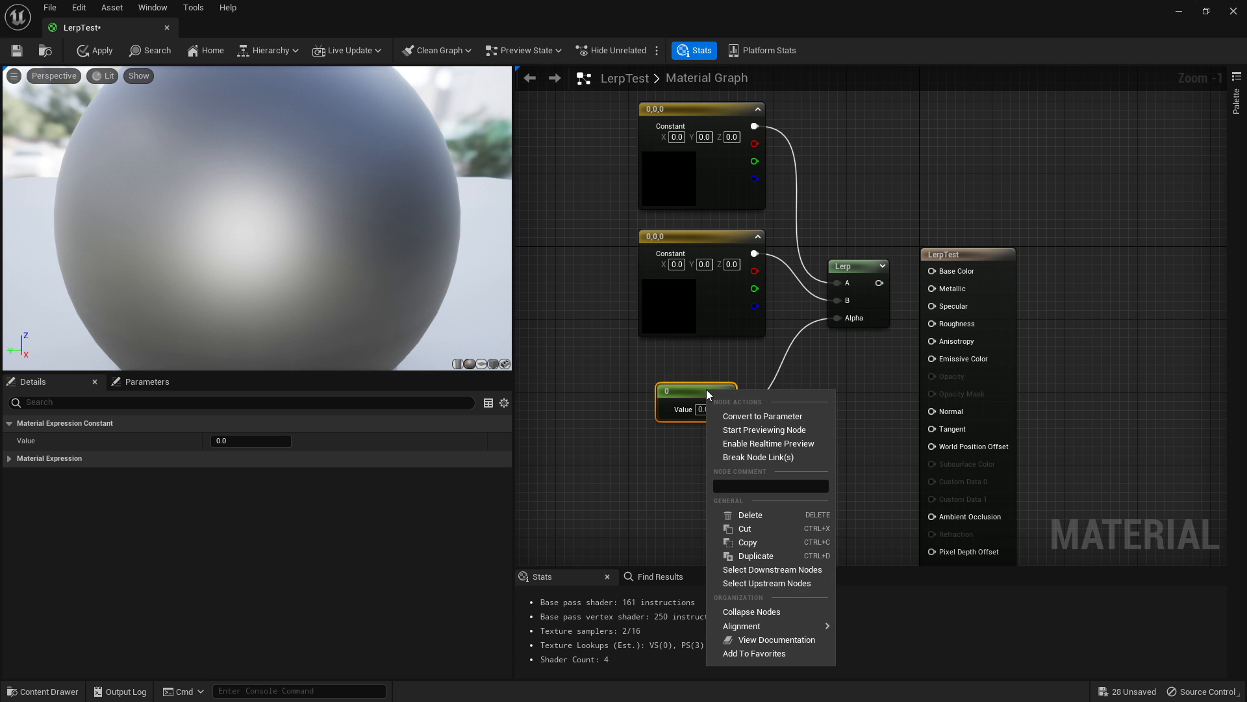
{"action": "left_click", "coordinate": [767, 417]}
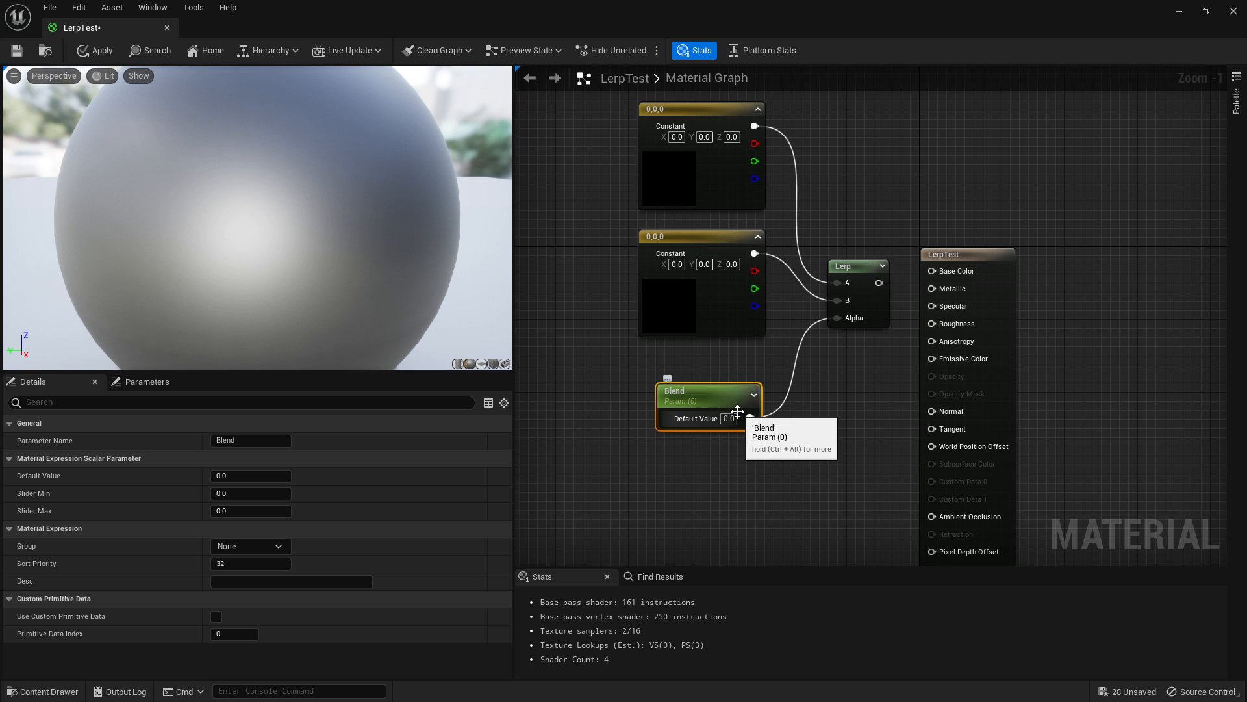
{"action": "left_click_drag", "start_coordinate": [945, 273], "coordinate": [942, 271]}
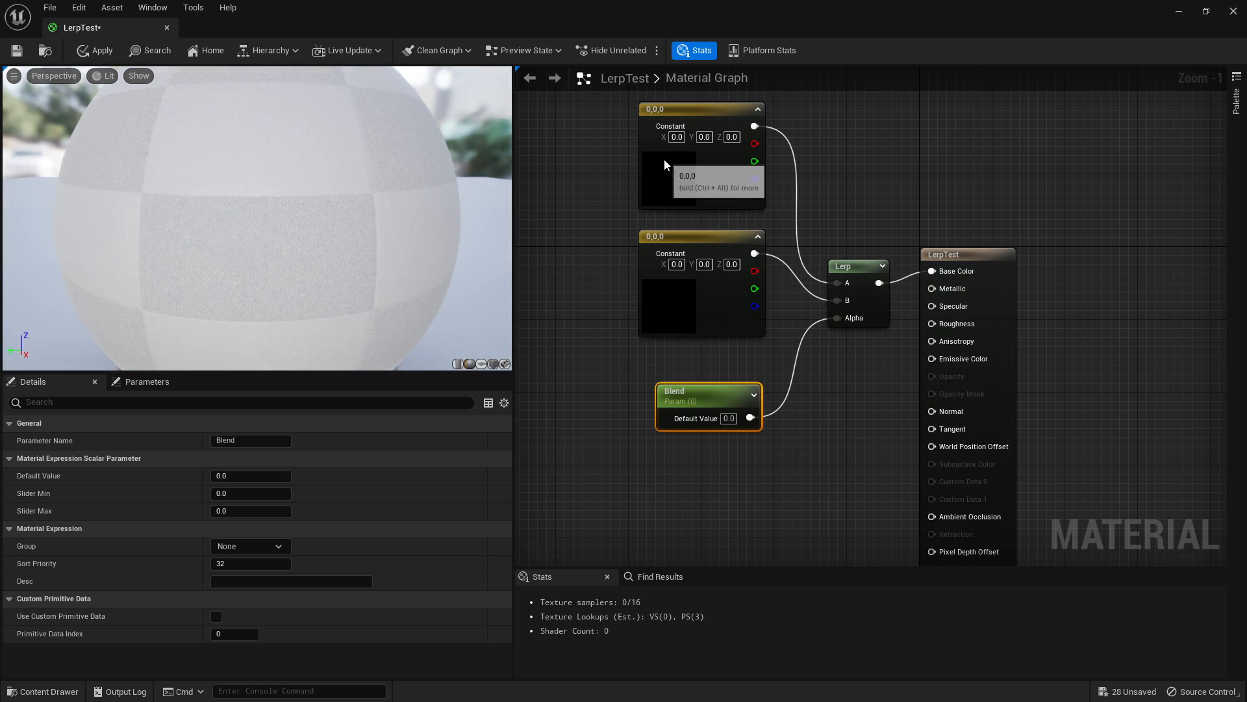
Step: Set the upper color constant to pink with R 1.0, G 0.0 and B about 0.358
{"action": "left_click", "coordinate": [664, 158]}
{"action": "left_click", "coordinate": [254, 440]}
{"action": "left_click_drag", "start_coordinate": [453, 430], "coordinate": [452, 397]}
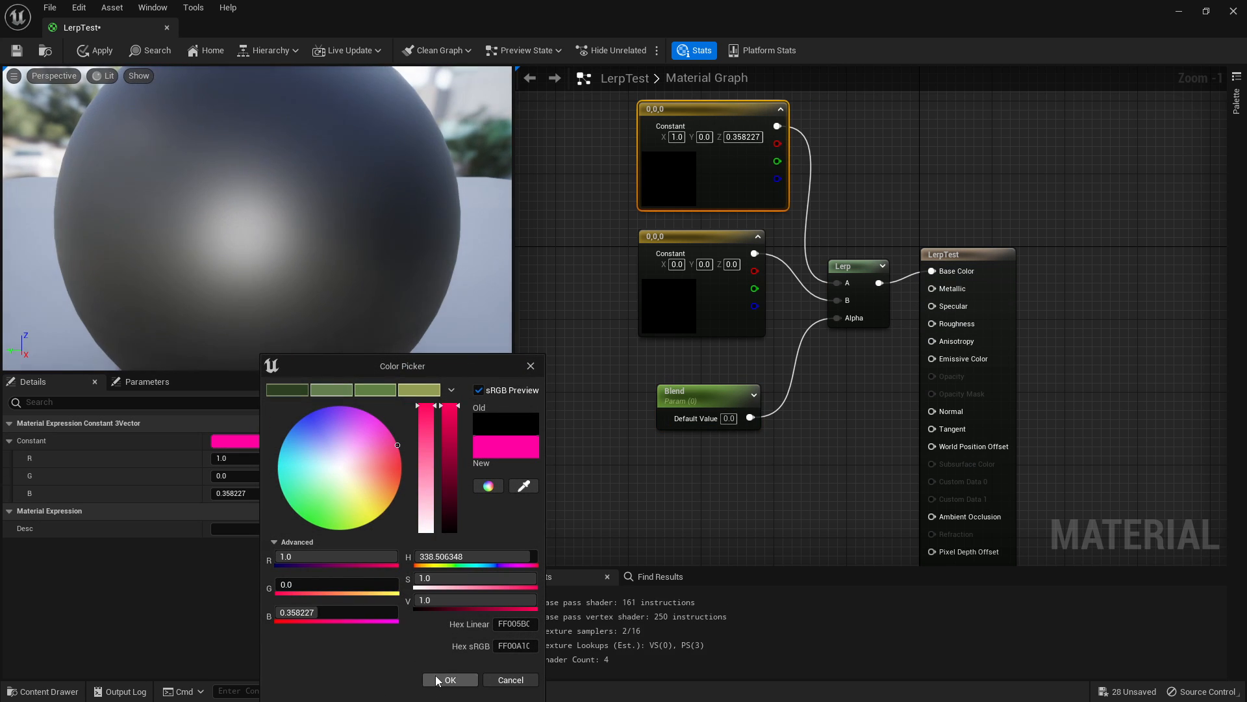
{"action": "left_click", "coordinate": [435, 679]}
Step: Set the lower color constant to green with R 0.0, G 1.0 and B about 0.096, and apply the material
{"action": "left_click", "coordinate": [662, 290]}
{"action": "left_click", "coordinate": [270, 441]}
{"action": "left_click", "coordinate": [316, 517]}
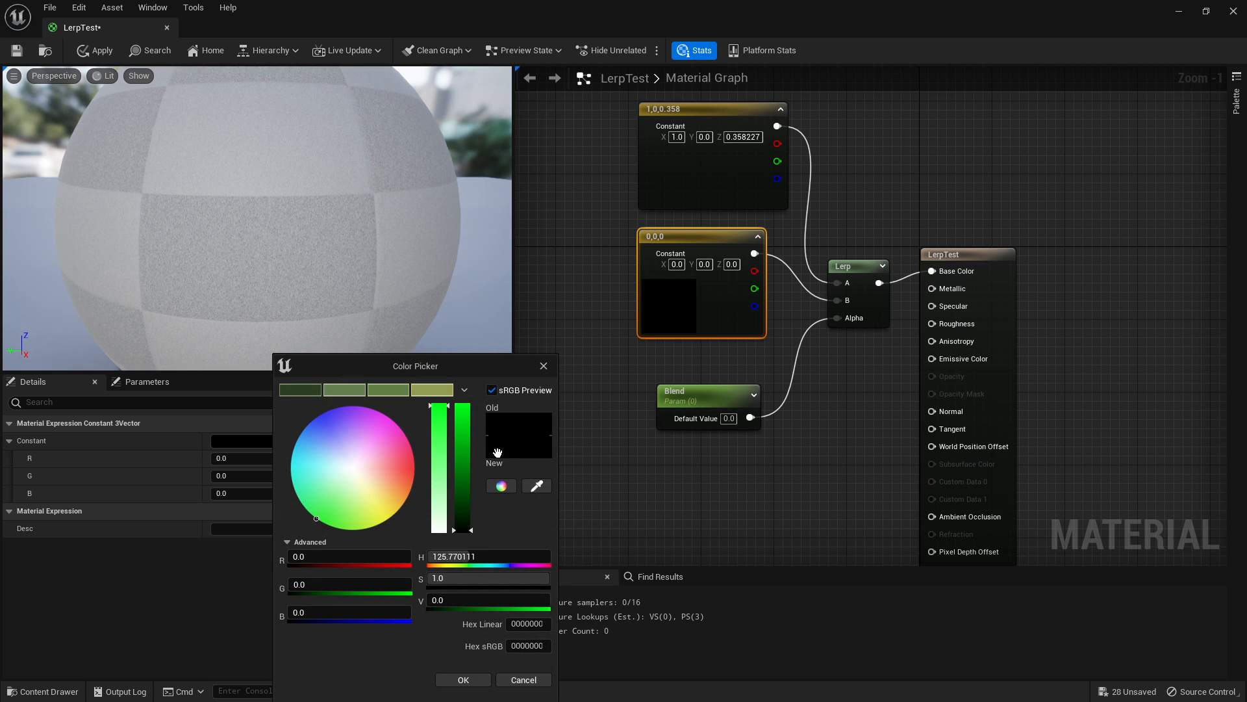
{"action": "left_click_drag", "start_coordinate": [463, 455], "coordinate": [461, 398]}
{"action": "left_click", "coordinate": [467, 677]}
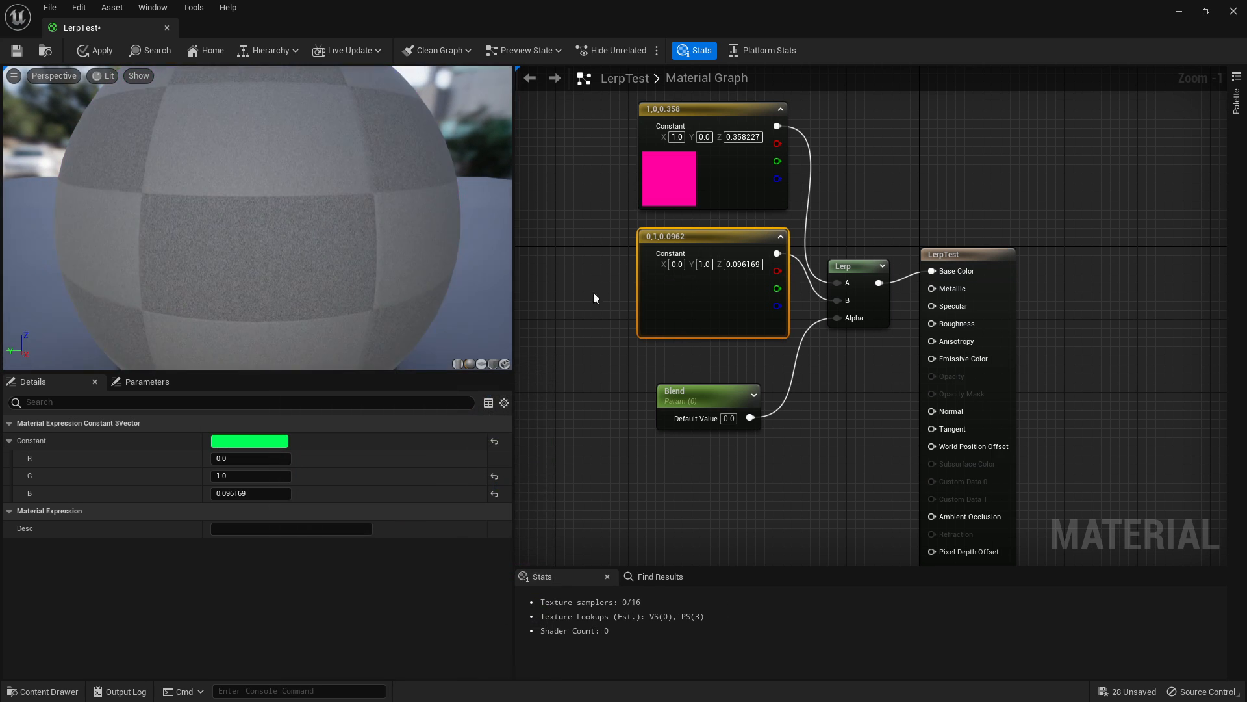
{"action": "left_click", "coordinate": [96, 50]}
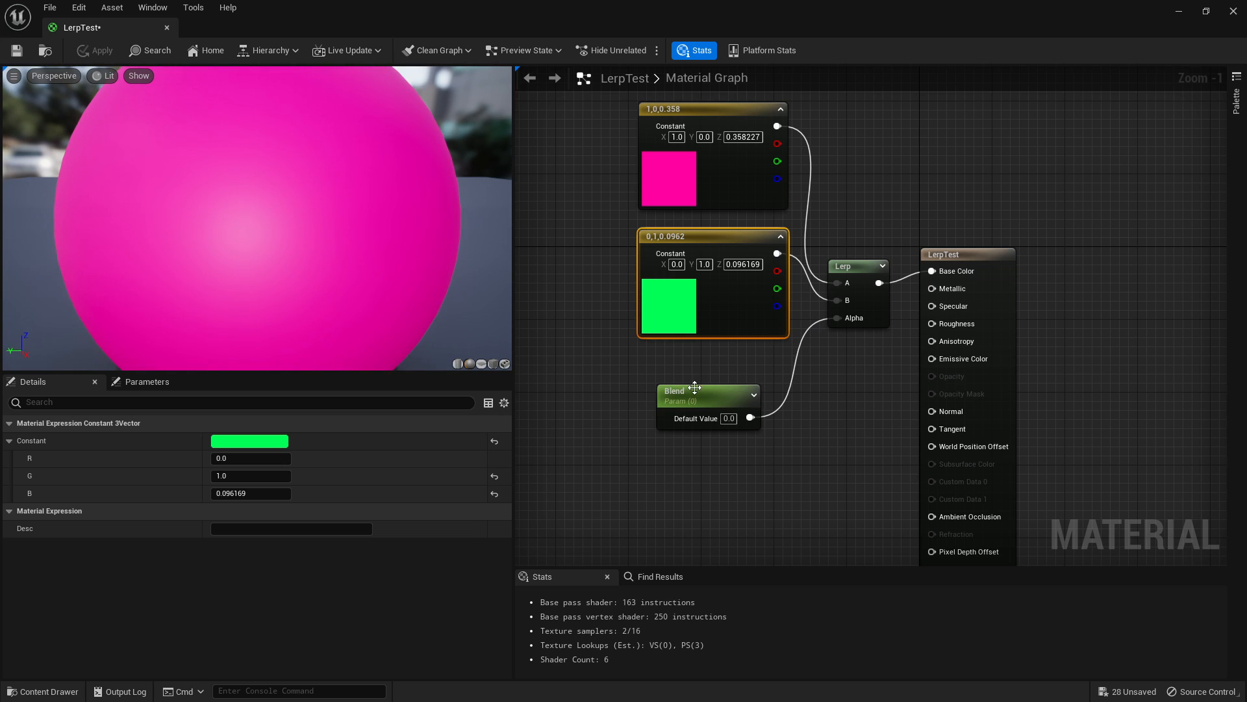
Step: Try the Blend parameter's default value at 0.8 and set it back to 0
{"action": "left_click", "coordinate": [694, 387]}
{"action": "mouse_move", "coordinate": [241, 477]}
{"action": "left_mouse_down"}
{"action": "mouse_move", "coordinate": [263, 476]}
{"action": "mouse_move", "coordinate": [240, 477]}
{"action": "left_mouse_up"}
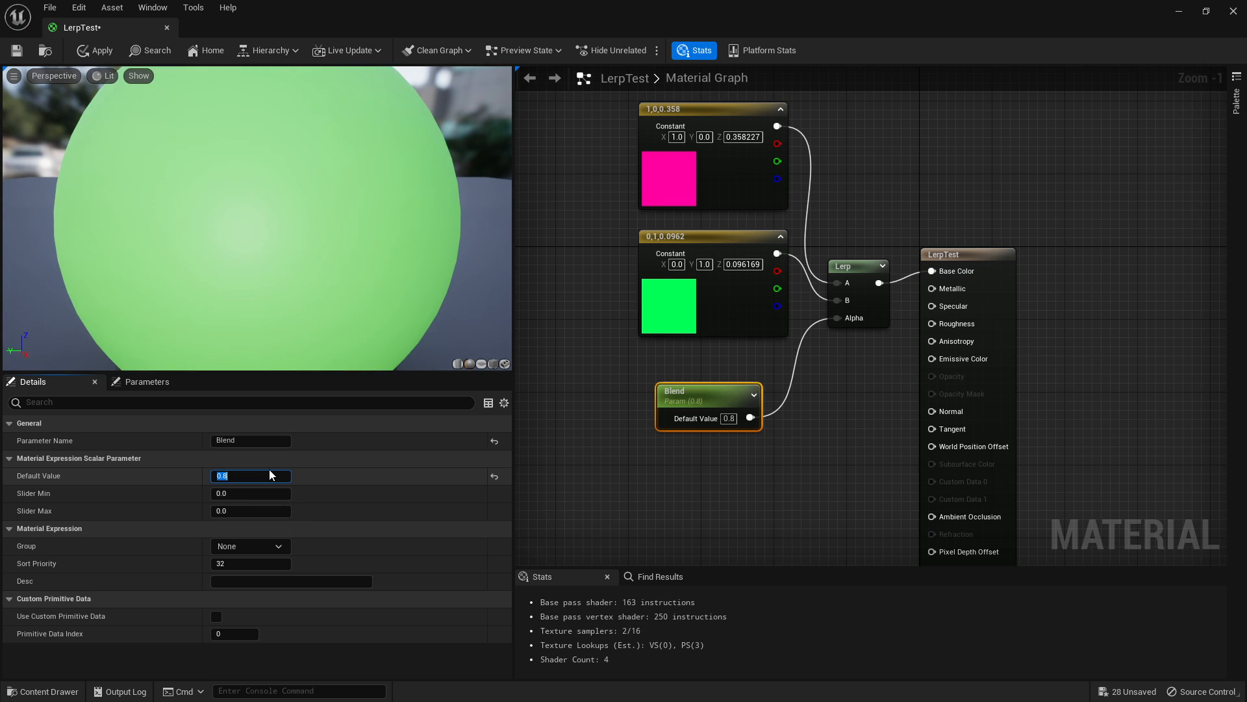
{"action": "type", "text": "0"}
{"action": "key", "text": "Return"}
Step: Close the LerpTest editor, create a material instance named LerpTest_Inst from it, and assign the instance to the selected plane
{"action": "left_click", "coordinate": [1234, 13]}
{"action": "left_click", "coordinate": [658, 391]}
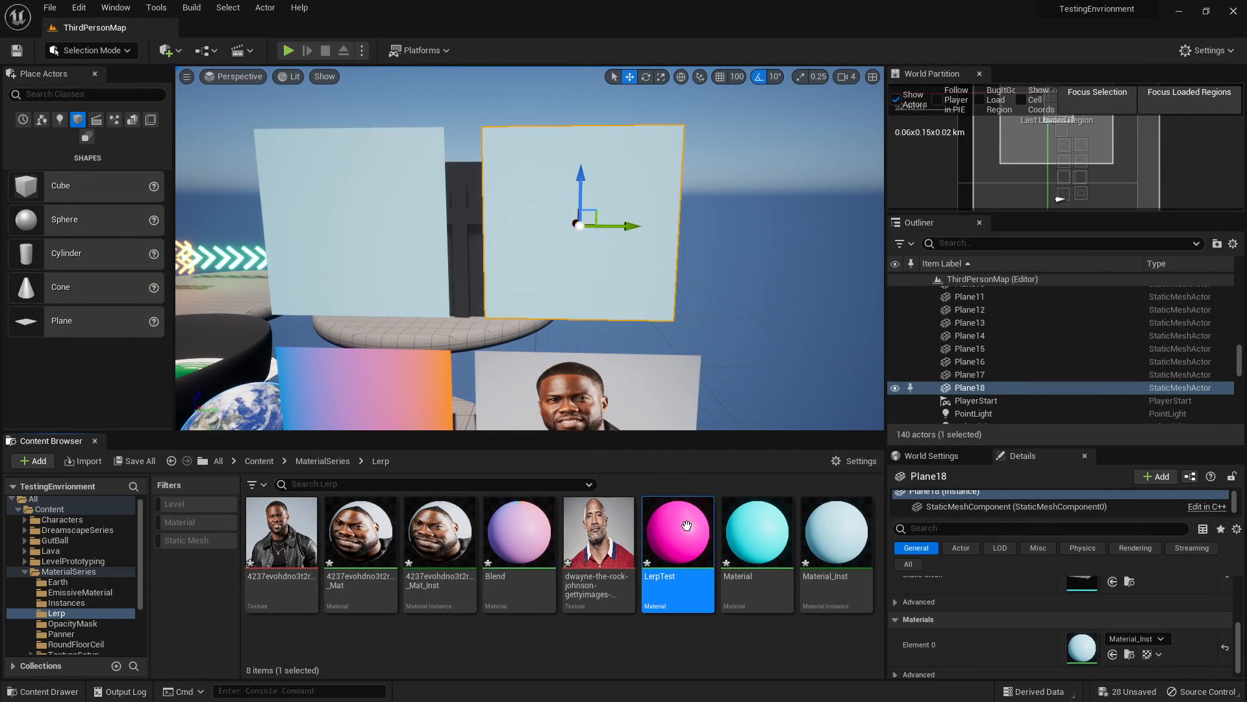
{"action": "right_click", "coordinate": [687, 526]}
{"action": "left_click", "coordinate": [715, 206]}
{"action": "key", "text": "Return"}
{"action": "left_click_drag", "start_coordinate": [805, 587], "coordinate": [625, 226]}
Step: Open LerpTest_Inst beside the level view, enable its Blend override and raise the value to about 0.996
{"action": "double_click", "coordinate": [837, 556]}
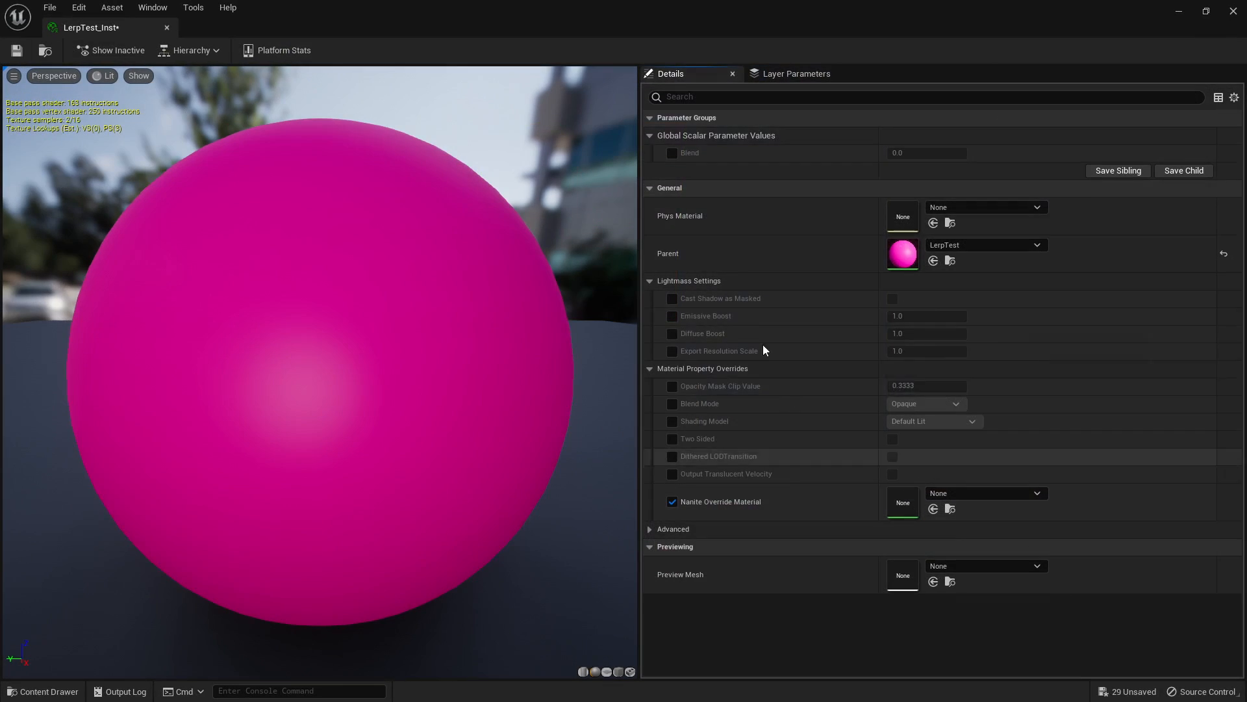
{"action": "left_click", "coordinate": [673, 153]}
{"action": "left_click_drag", "start_coordinate": [734, 6], "coordinate": [954, 89]}
{"action": "left_click_drag", "start_coordinate": [1083, 228], "coordinate": [1116, 229]}
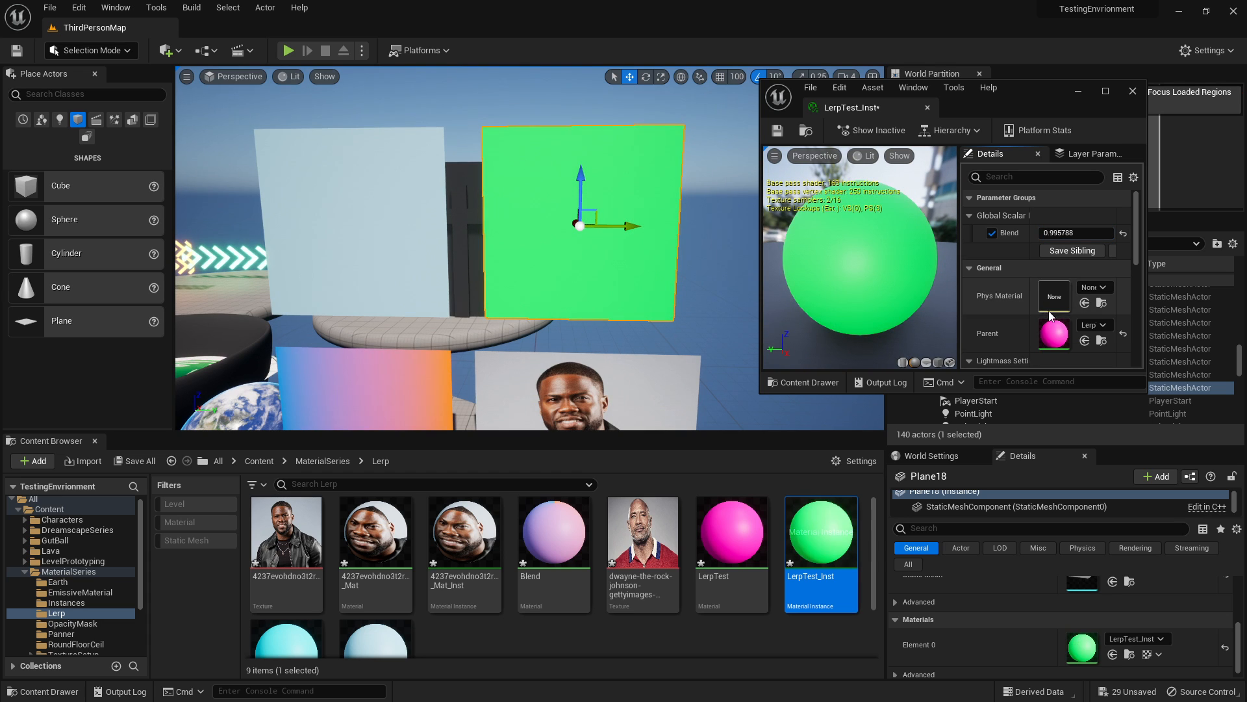
Step: Open the parent material LerpTest from the instance and examine its Lerp node graph
{"action": "double_click", "coordinate": [1054, 333]}
{"action": "left_click_drag", "start_coordinate": [1031, 91], "coordinate": [1019, 74]}
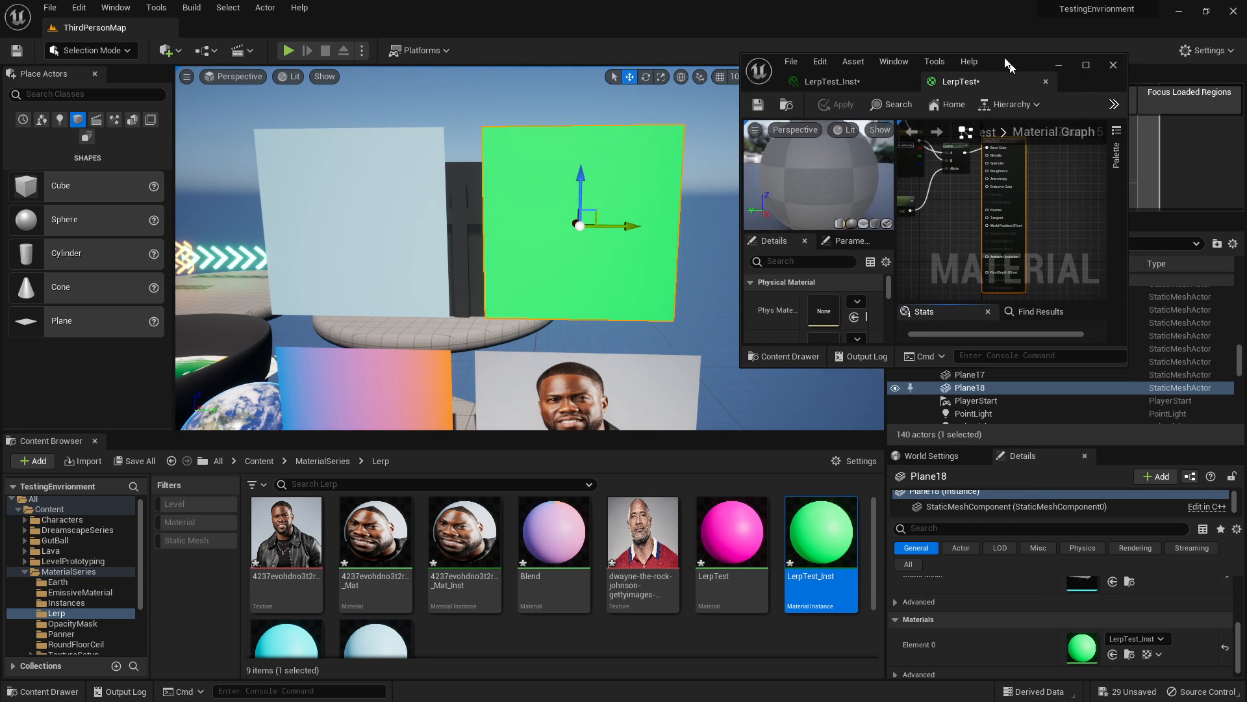
{"action": "double_click", "coordinate": [1015, 69]}
{"action": "right_click_drag", "start_coordinate": [630, 166], "coordinate": [874, 315]}
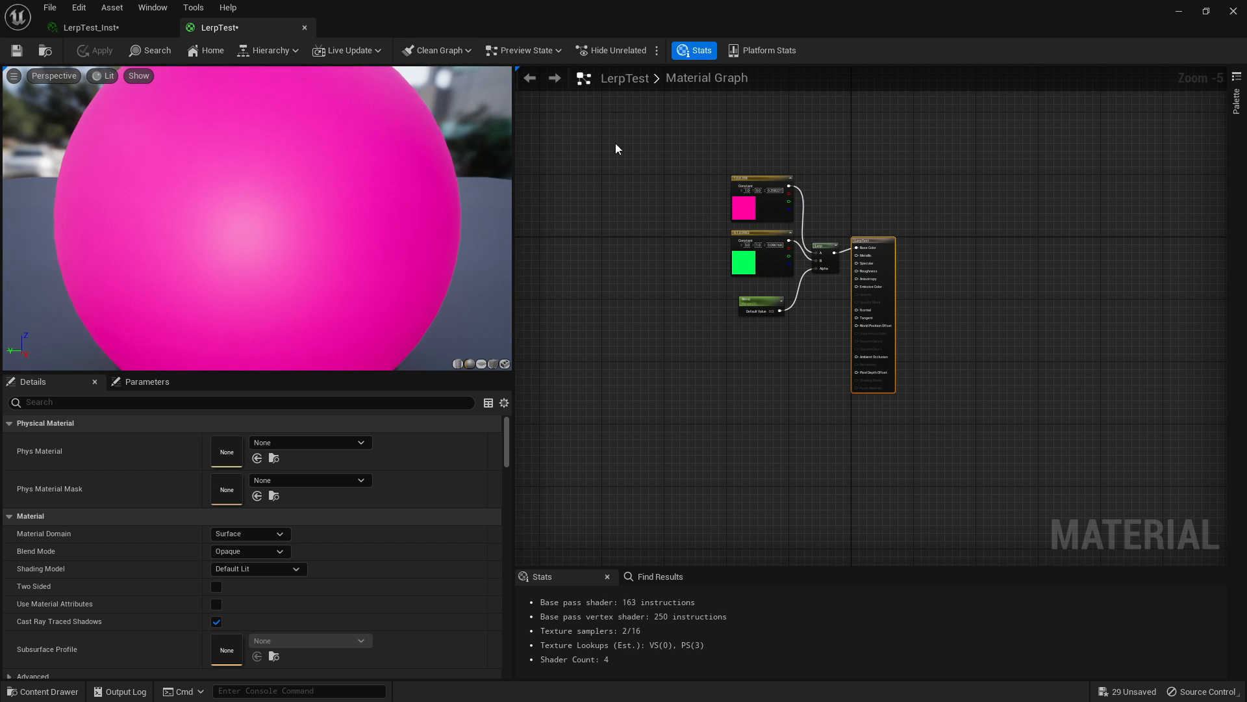
{"action": "scroll", "coordinate": [803, 241], "scroll_direction": "up", "scroll_amount": 4}
{"action": "right_click_drag", "start_coordinate": [810, 290], "coordinate": [836, 340]}
{"action": "double_click", "coordinate": [738, 17]}
Step: Select the portrait plane in the level and open its material instance and that instance's parent material
{"action": "right_click_drag", "start_coordinate": [559, 330], "coordinate": [639, 411]}
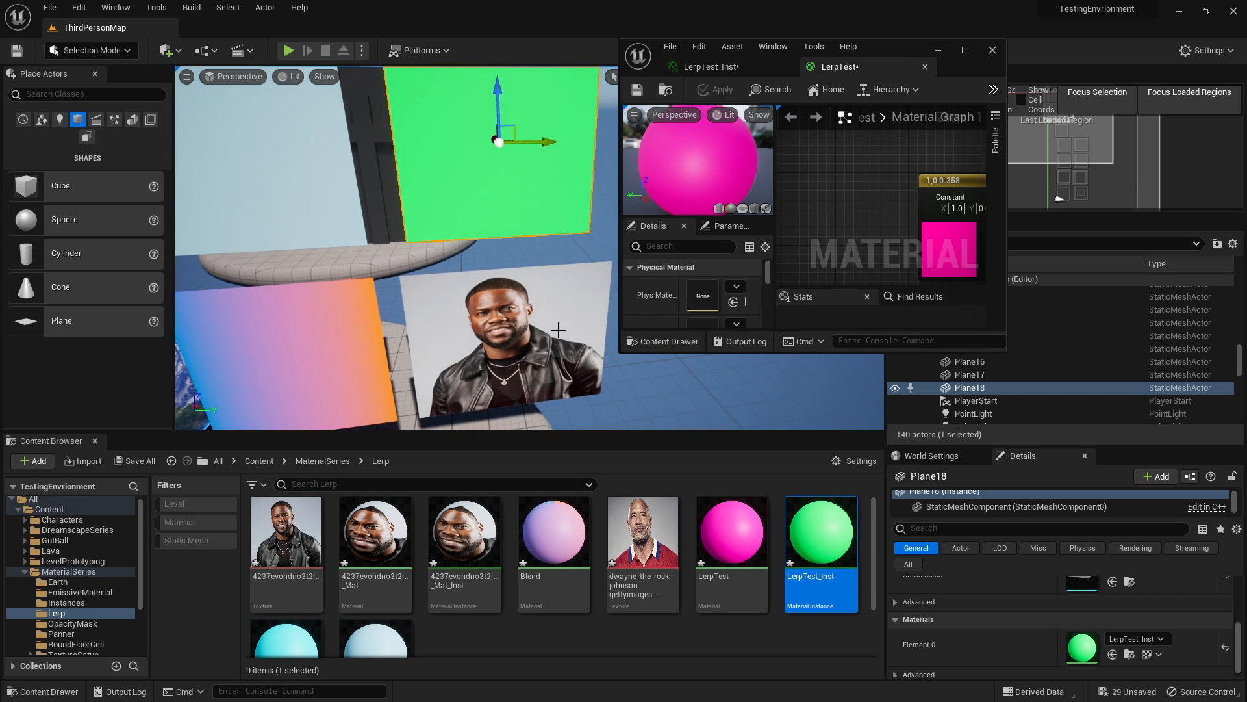
{"action": "left_click", "coordinate": [559, 330]}
{"action": "double_click", "coordinate": [1081, 647]}
{"action": "mouse_move", "coordinate": [913, 191]}
{"action": "left_mouse_down"}
{"action": "mouse_move", "coordinate": [961, 192]}
{"action": "mouse_move", "coordinate": [900, 192]}
{"action": "left_mouse_up"}
{"action": "double_click", "coordinate": [917, 287]}
Step: Examine how the two texture samples and the Lerp parameter feed the Lerp node in the portrait material, then minimize the editor
{"action": "right_click_drag", "start_coordinate": [796, 162], "coordinate": [936, 219]}
{"action": "scroll", "coordinate": [931, 164], "scroll_direction": "down", "scroll_amount": 1}
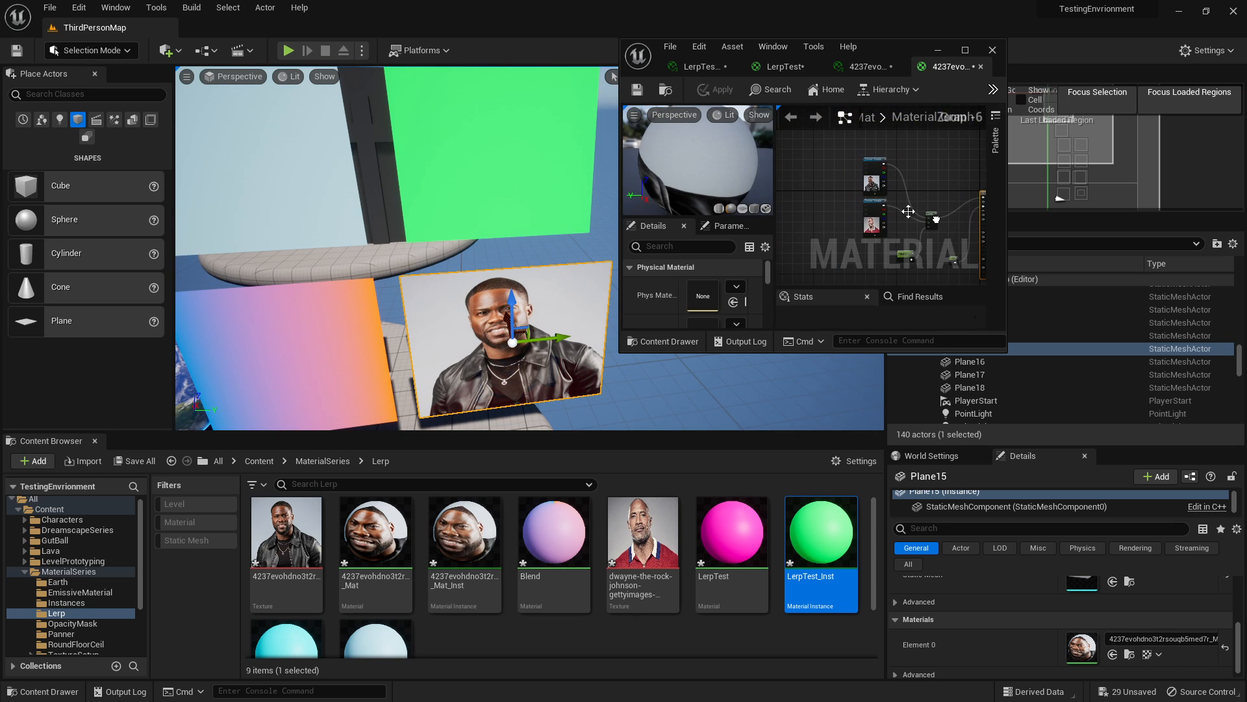
{"action": "left_click_drag", "start_coordinate": [883, 211], "coordinate": [885, 216]}
{"action": "scroll", "coordinate": [884, 217], "scroll_direction": "up", "scroll_amount": 3}
{"action": "right_click_drag", "start_coordinate": [894, 221], "coordinate": [868, 134]}
{"action": "scroll", "coordinate": [868, 240], "scroll_direction": "up", "scroll_amount": 1}
{"action": "right_click_drag", "start_coordinate": [847, 191], "coordinate": [845, 231]}
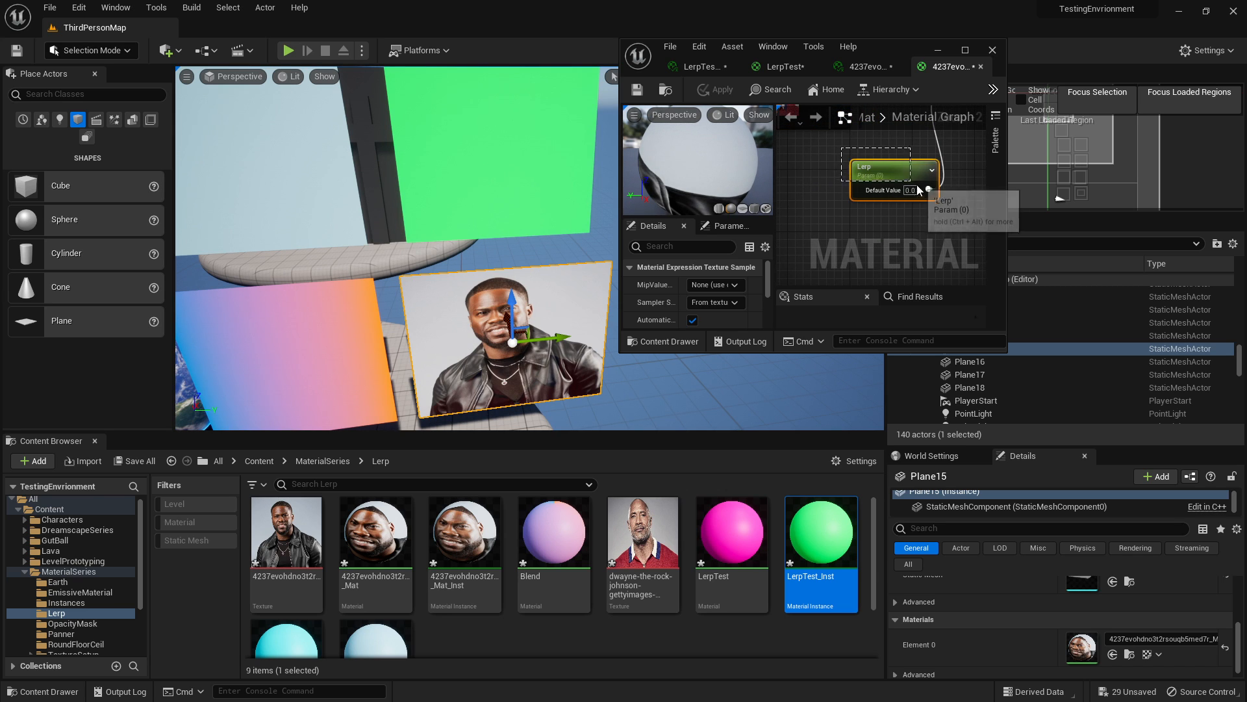
{"action": "left_click_drag", "start_coordinate": [889, 49], "coordinate": [890, 0]}
{"action": "scroll", "coordinate": [662, 240], "scroll_direction": "up", "scroll_amount": 2}
{"action": "right_click_drag", "start_coordinate": [662, 240], "coordinate": [777, 536]}
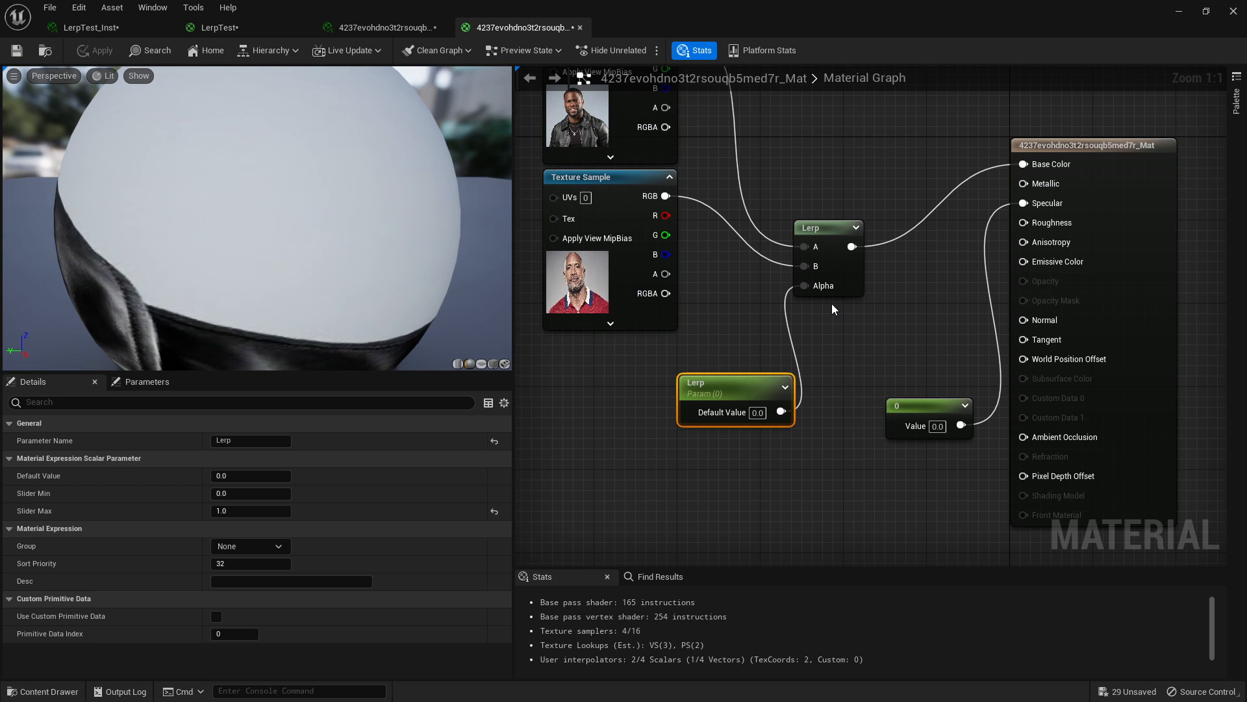
{"action": "left_click", "coordinate": [1179, 12]}
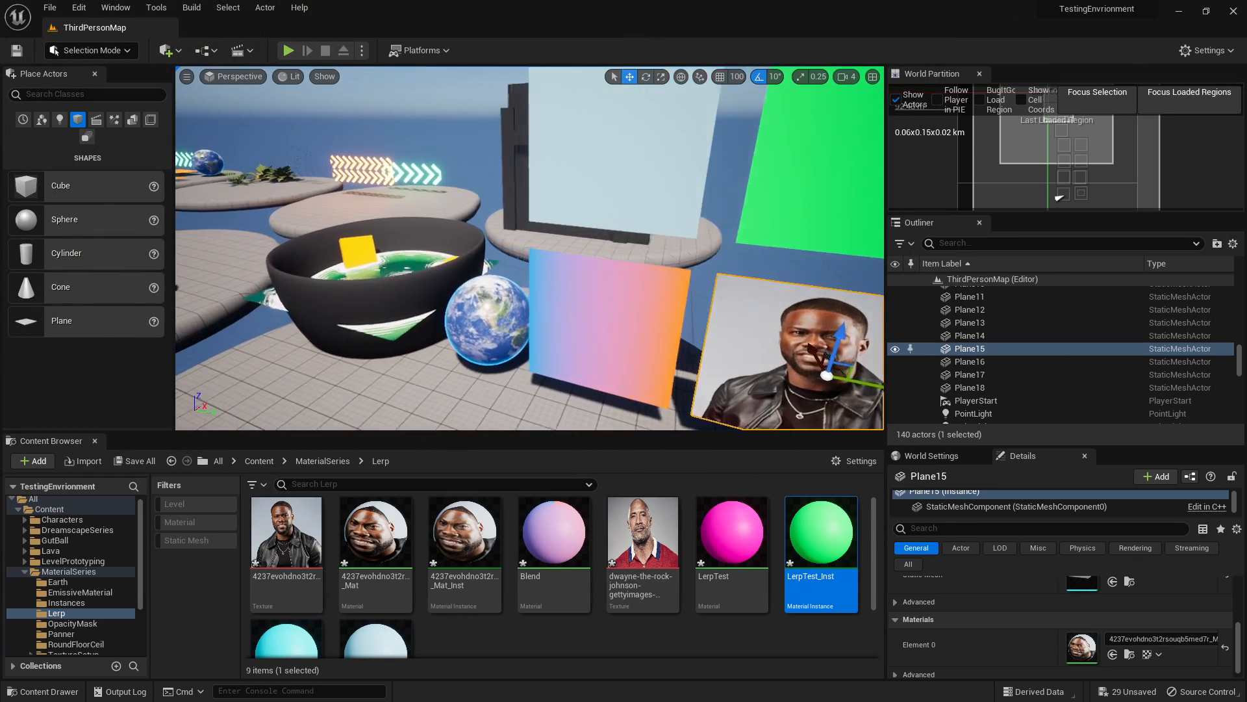
Step: Open the gradient plane's Blend material and preview its LinearGradient node on a plane mesh
{"action": "double_click", "coordinate": [1081, 646]}
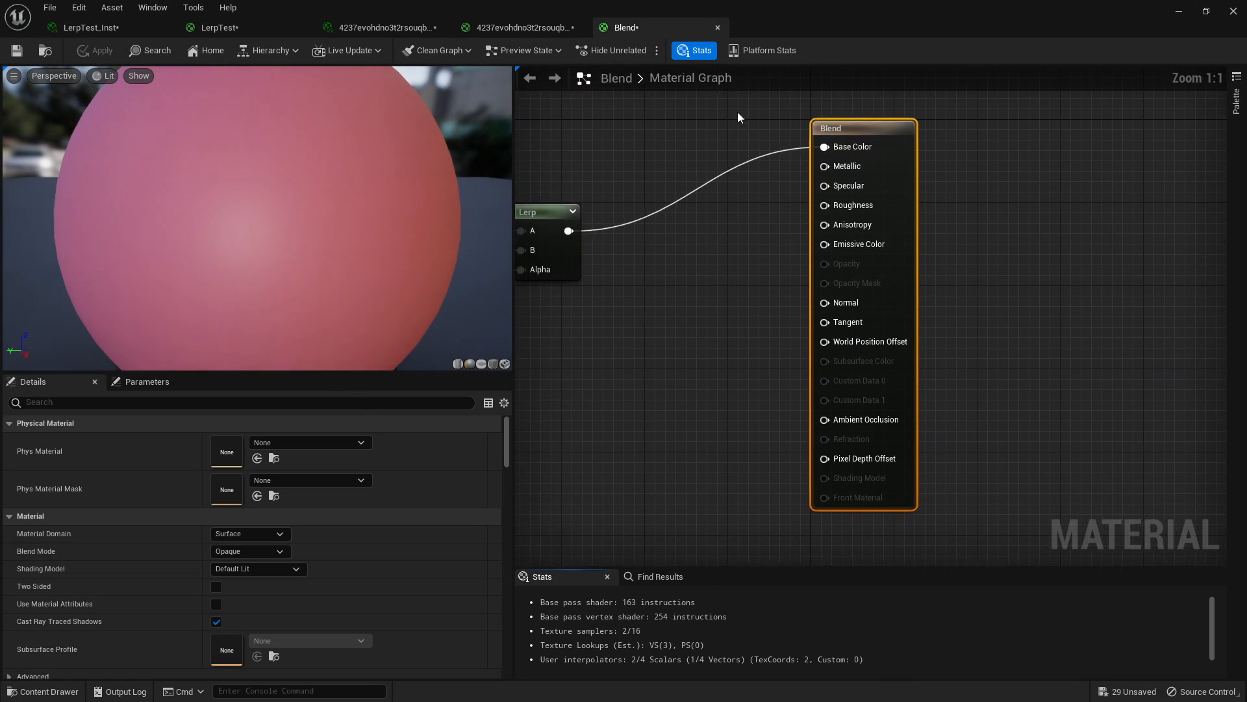
{"action": "right_click_drag", "start_coordinate": [734, 102], "coordinate": [1100, 106]}
{"action": "right_click_drag", "start_coordinate": [732, 251], "coordinate": [807, 282]}
{"action": "right_click", "coordinate": [763, 325]}
{"action": "left_click", "coordinate": [812, 351]}
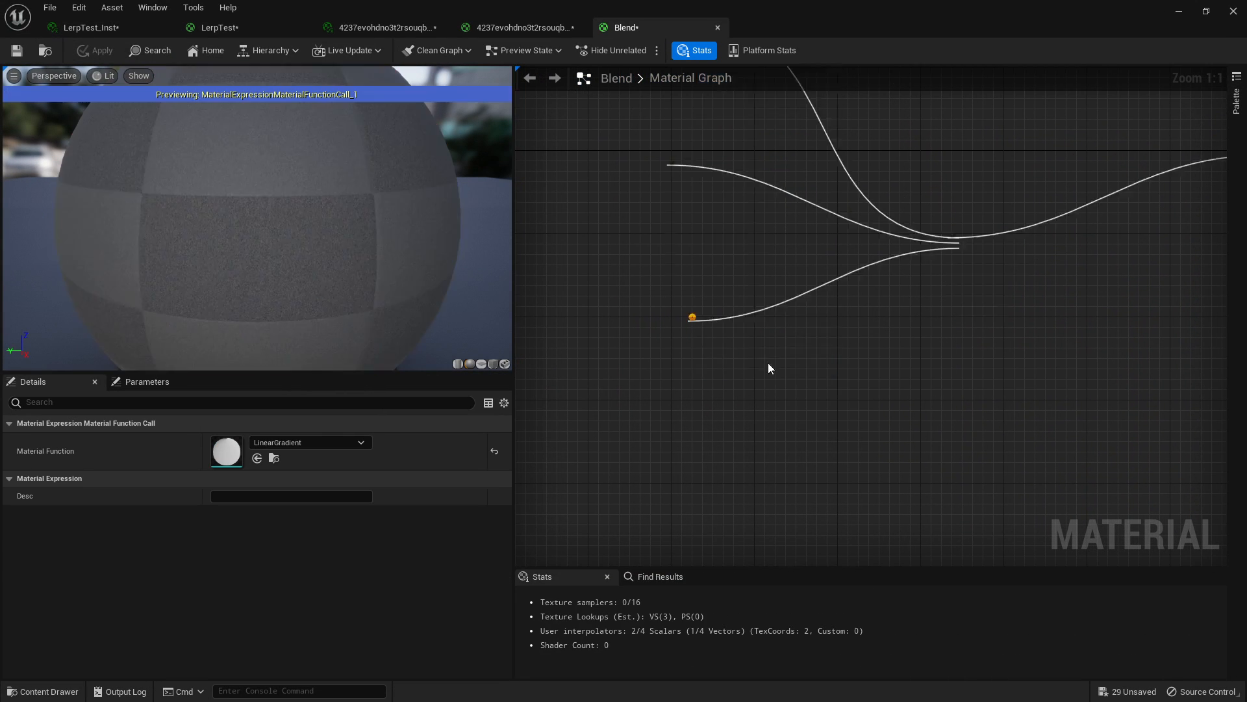
{"action": "left_click", "coordinate": [481, 363]}
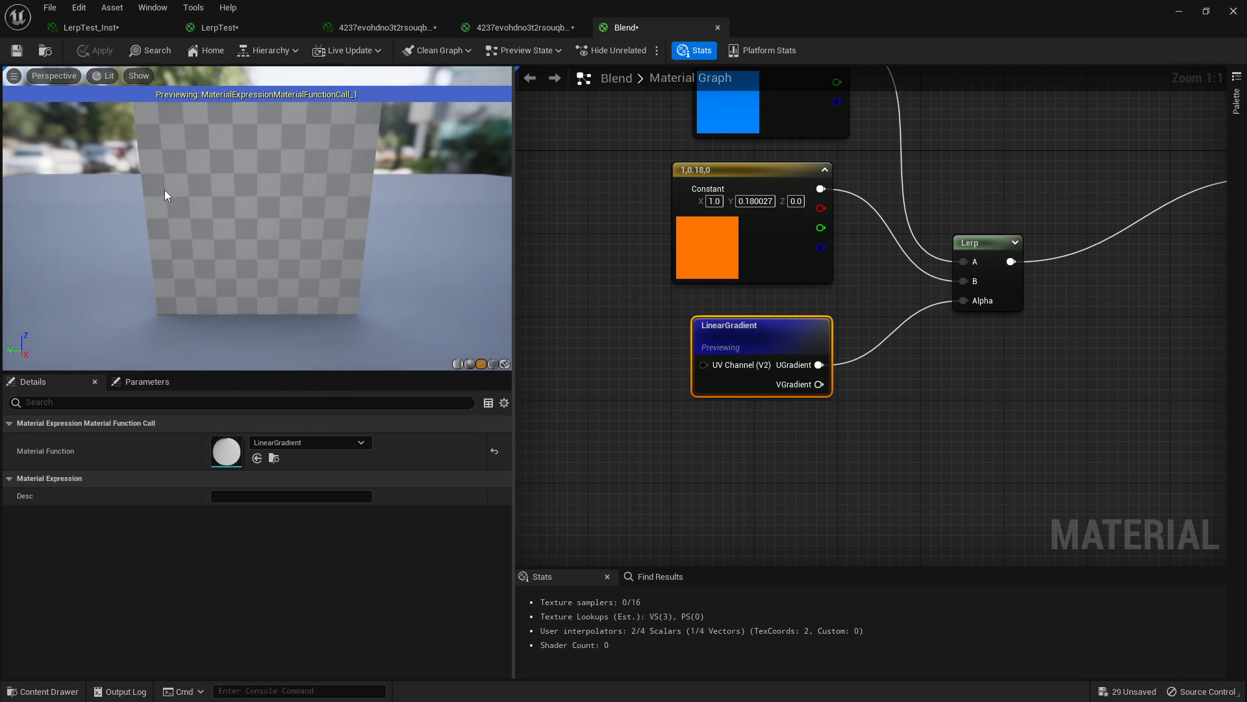
Step: Preview the Lerp node's result in the Blend material and close the editor
{"action": "right_click_drag", "start_coordinate": [998, 326], "coordinate": [820, 350]}
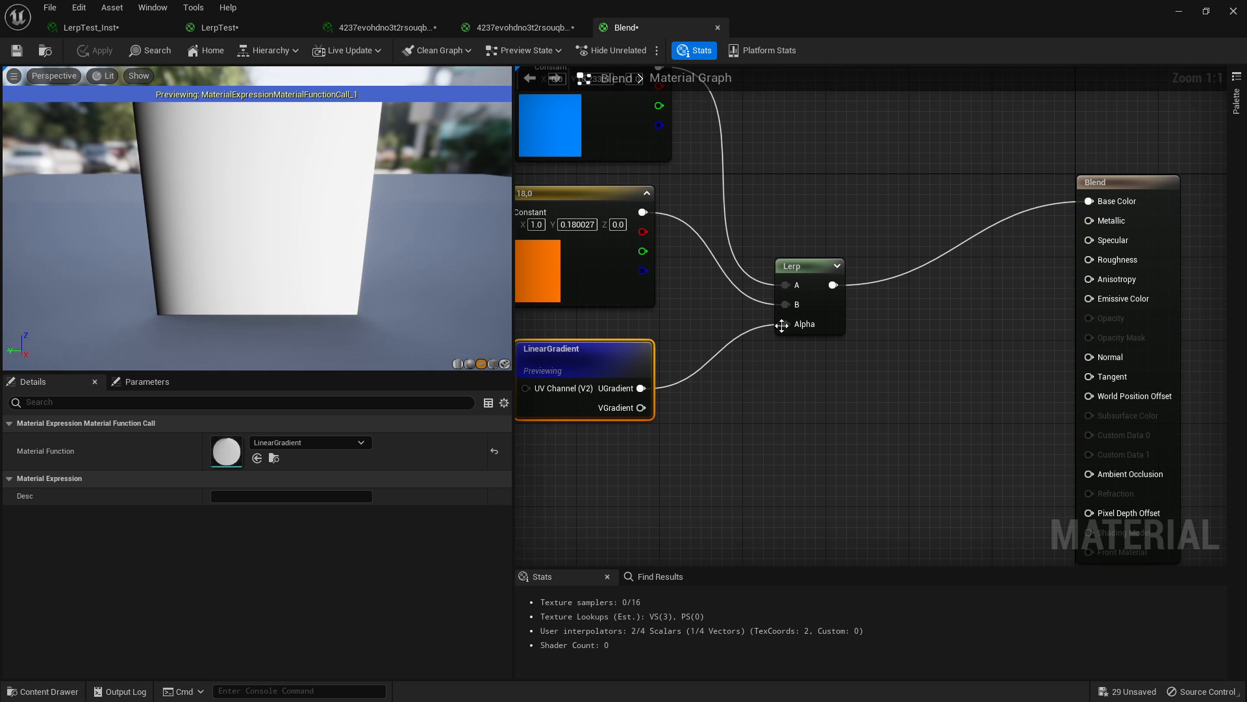
{"action": "right_click", "coordinate": [800, 267]}
{"action": "left_click", "coordinate": [839, 286]}
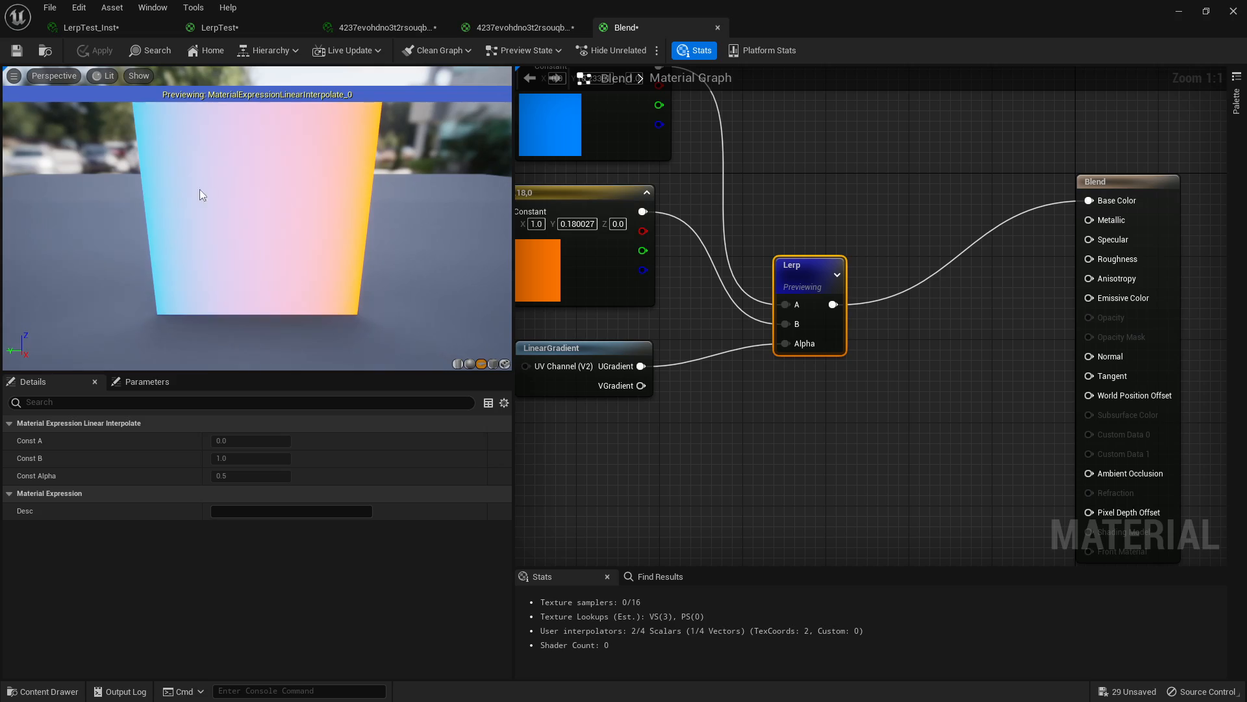
{"action": "left_click", "coordinate": [1233, 11]}
Step: Select the globe in the level and open its Earth material at the Lerp driven by the Fresnel node
{"action": "right_click_drag", "start_coordinate": [670, 306], "coordinate": [578, 305]}
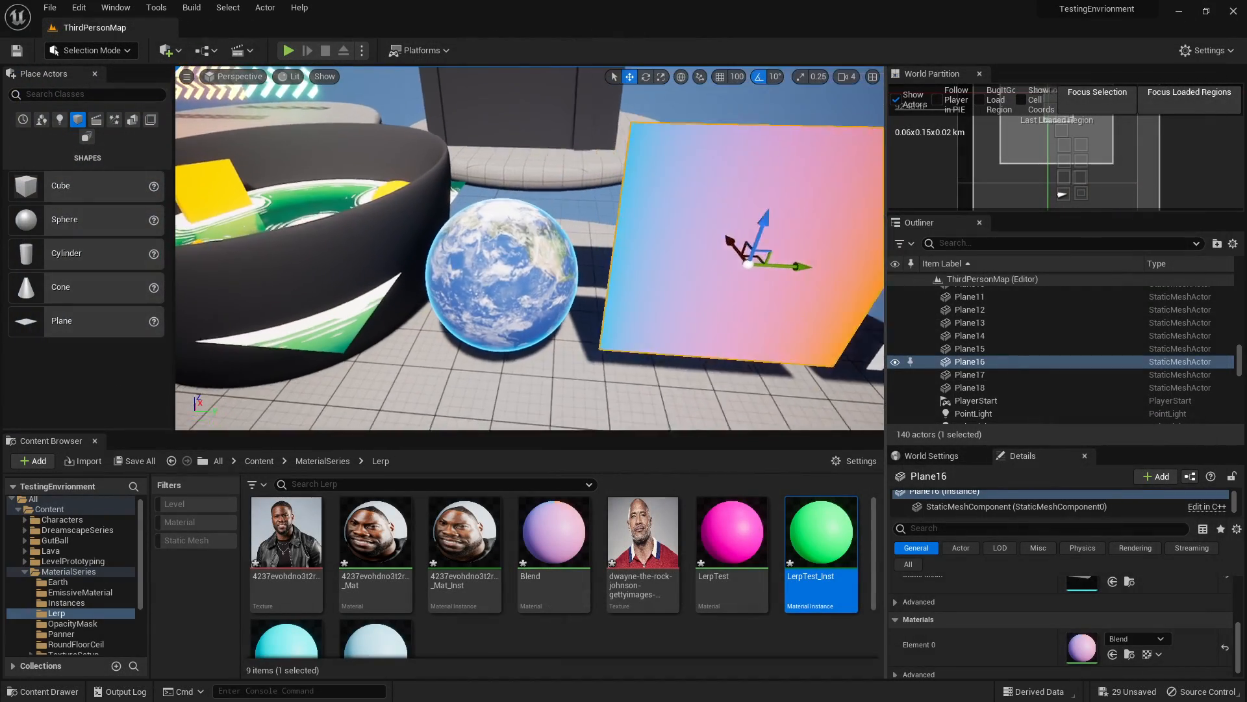
{"action": "left_click", "coordinate": [577, 305]}
{"action": "key", "text": "f"}
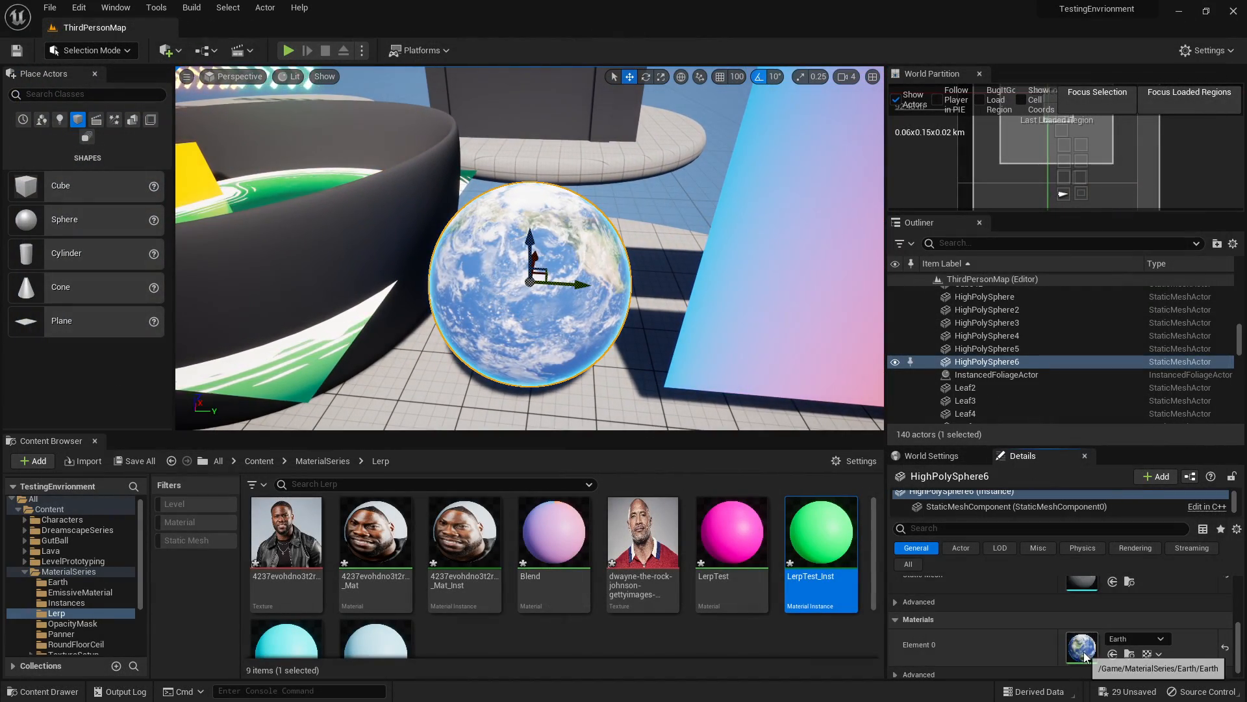
{"action": "double_click", "coordinate": [1081, 640]}
{"action": "scroll", "coordinate": [738, 525], "scroll_direction": "up", "scroll_amount": 2}
{"action": "right_click_drag", "start_coordinate": [739, 525], "coordinate": [898, 178]}
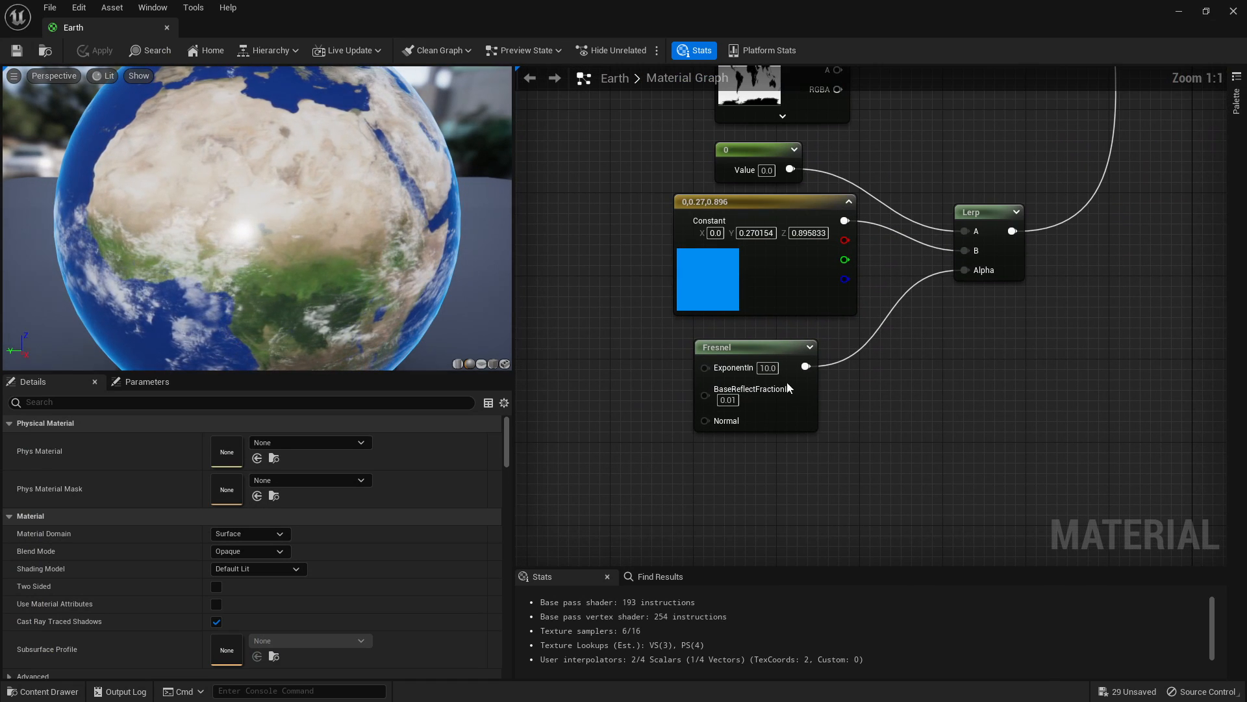
Step: Preview the Fresnel-driven Lerp node in the Earth material and shrink the editor window to compare it with the globe
{"action": "left_click_drag", "start_coordinate": [763, 345], "coordinate": [965, 270]}
{"action": "left_click", "coordinate": [835, 390]}
{"action": "right_click_drag", "start_coordinate": [984, 378], "coordinate": [917, 435]}
{"action": "right_click", "coordinate": [911, 289]}
{"action": "left_click", "coordinate": [958, 298]}
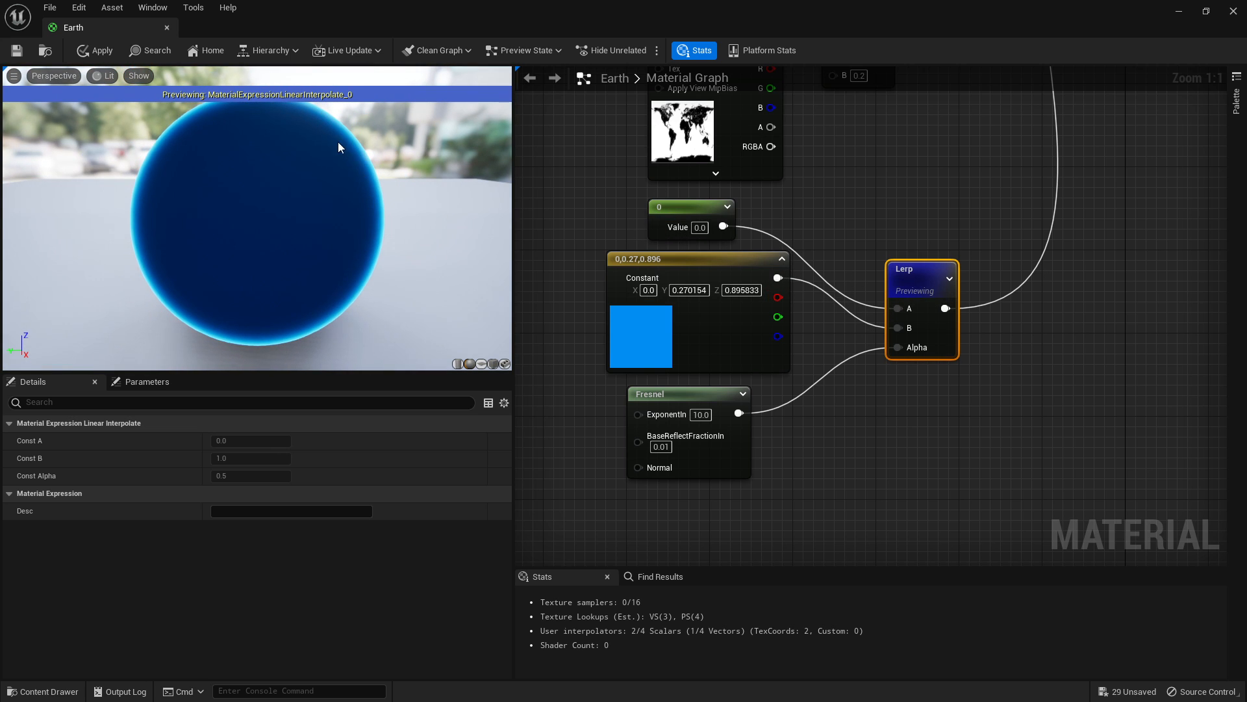
{"action": "right_click_drag", "start_coordinate": [1007, 195], "coordinate": [806, 563]}
{"action": "double_click", "coordinate": [617, 17]}
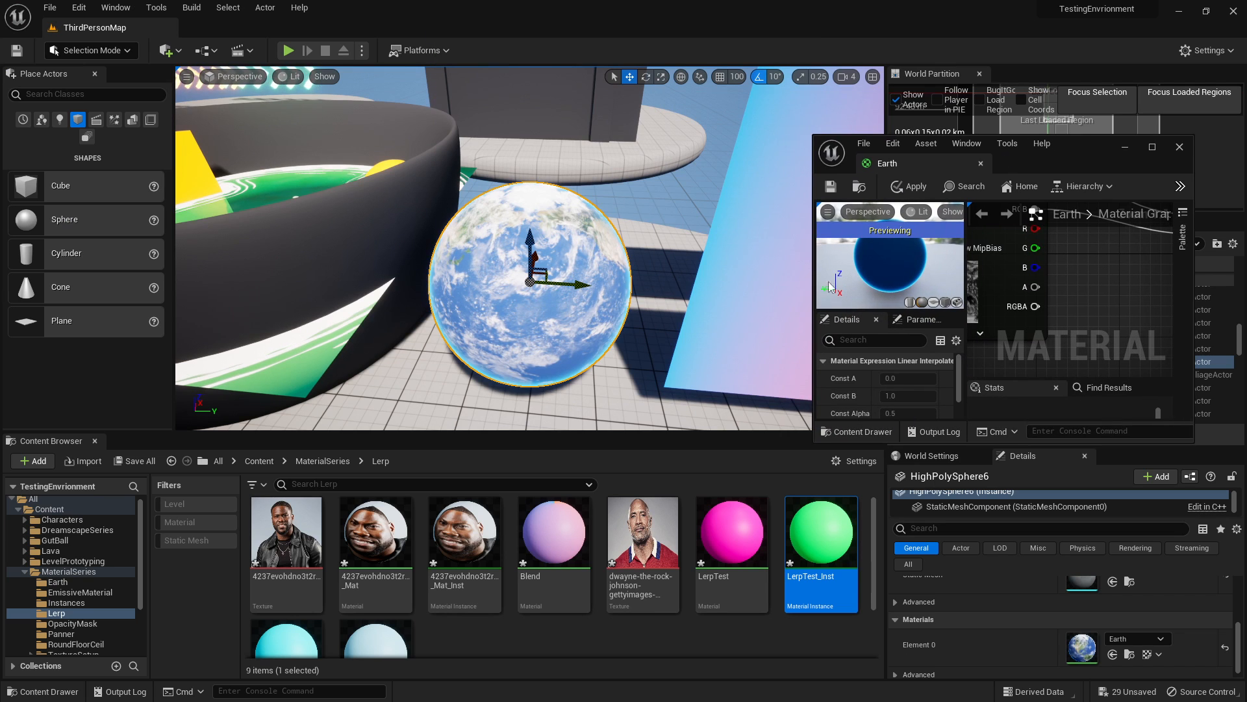
Step: Restore the Earth material editor to full size and paste a copy of the 8k_earth_specular_map Texture Sample below the Fresnel node
{"action": "left_click_drag", "start_coordinate": [1072, 146], "coordinate": [915, 3]}
{"action": "right_click_drag", "start_coordinate": [697, 530], "coordinate": [955, 323]}
{"action": "left_click", "coordinate": [955, 323]}
{"action": "right_click_drag", "start_coordinate": [804, 413], "coordinate": [794, 251]}
{"action": "left_click", "coordinate": [737, 215]}
{"action": "right_click_drag", "start_coordinate": [783, 314], "coordinate": [802, 314]}
{"action": "right_click_drag", "start_coordinate": [951, 495], "coordinate": [955, 333]}
{"action": "key", "text": "ctrl+v"}
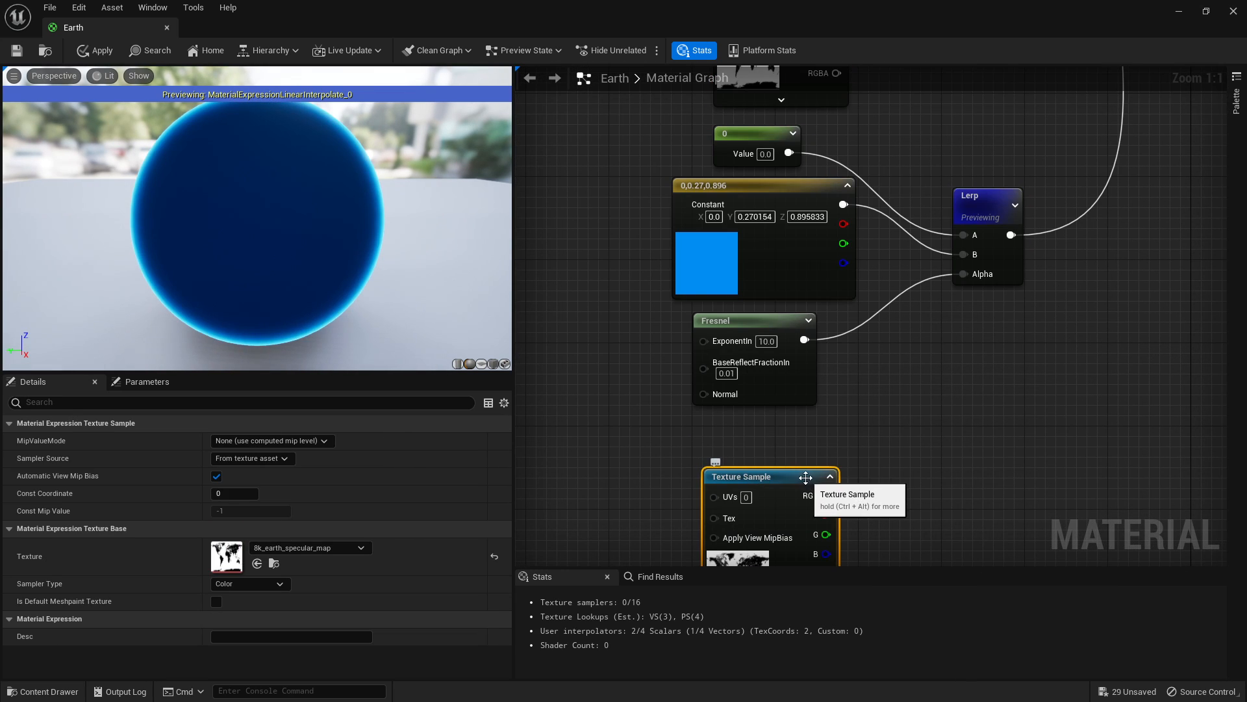
Step: Add a Lerp node beside the copied Texture Sample and drive its Alpha with the texture's RGB output
{"action": "right_click_drag", "start_coordinate": [957, 418], "coordinate": [946, 319]}
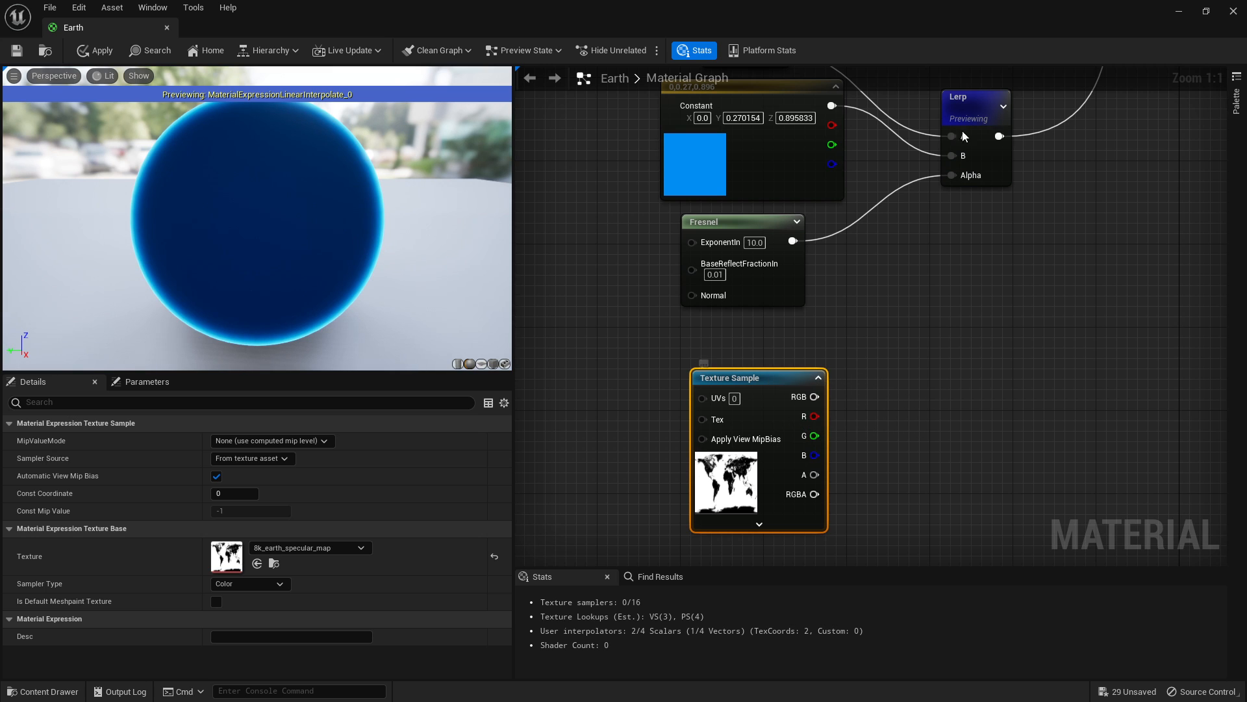
{"action": "left_click", "coordinate": [951, 146]}
{"action": "left_click", "coordinate": [963, 392]}
{"action": "left_click_drag", "start_coordinate": [816, 397], "coordinate": [973, 463]}
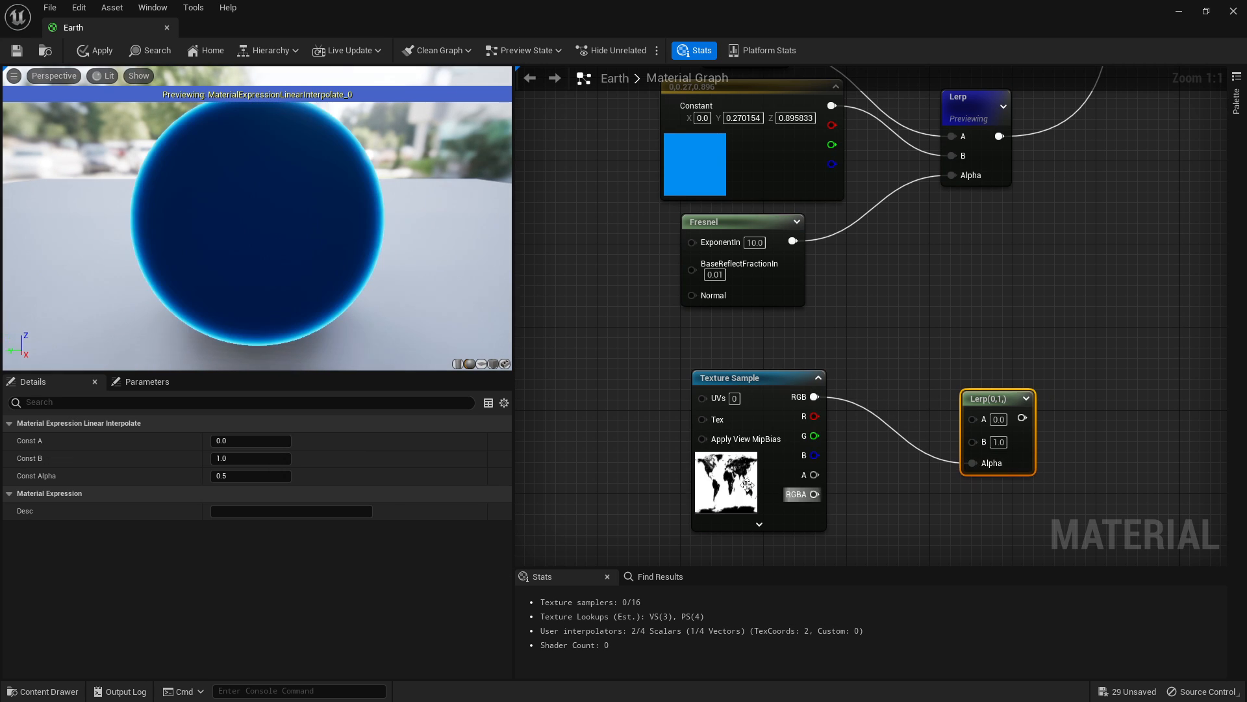
Step: Open the Texture Sample's 8k_earth_specular_map texture to examine its black and white areas, and close it
{"action": "left_click", "coordinate": [761, 378]}
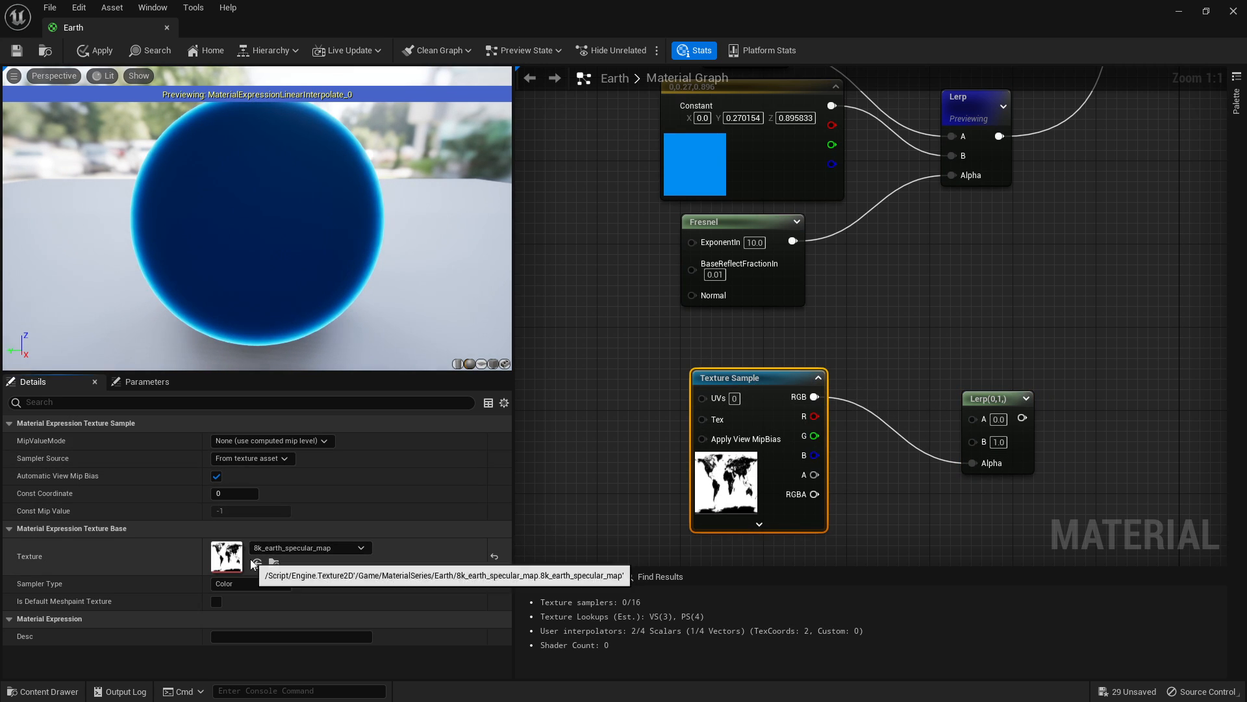
{"action": "double_click", "coordinate": [223, 479]}
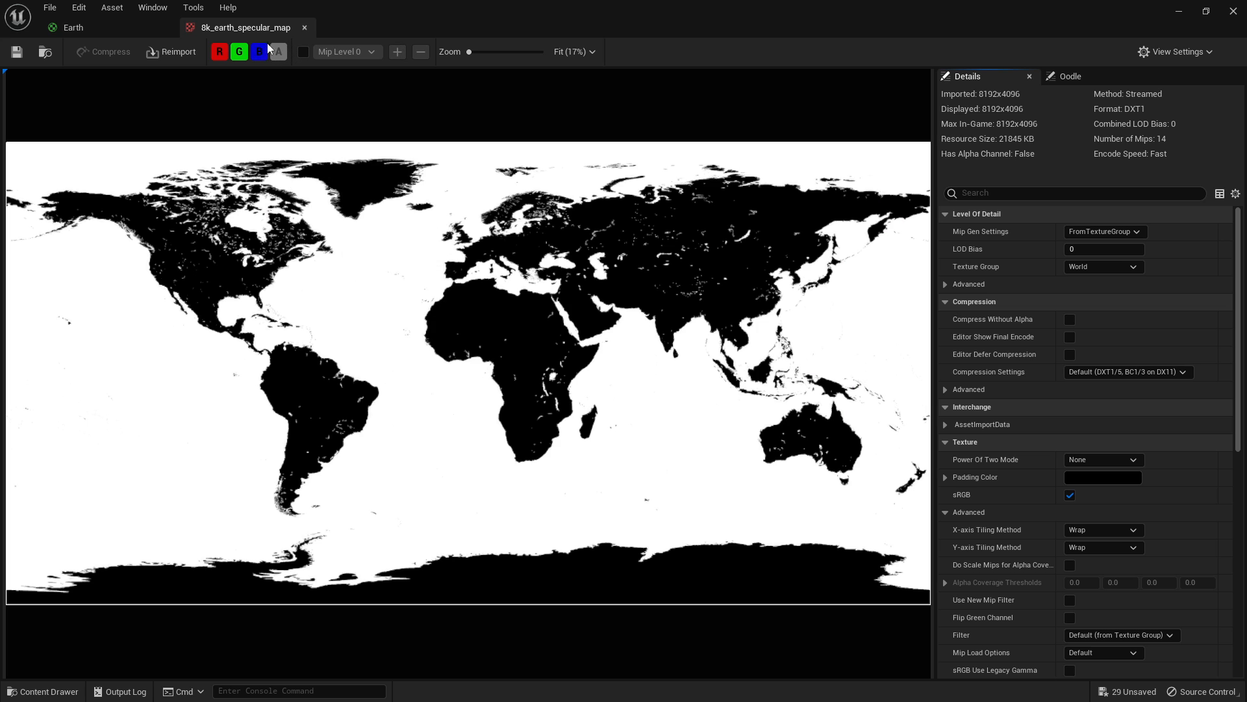
{"action": "left_click", "coordinate": [304, 27]}
Step: Move the copied Texture Sample lower in the graph and connect the blue constant to the new Lerp's B input
{"action": "right_click_drag", "start_coordinate": [899, 421], "coordinate": [871, 394]}
{"action": "left_click_drag", "start_coordinate": [723, 443], "coordinate": [702, 495]}
{"action": "right_click_drag", "start_coordinate": [783, 255], "coordinate": [803, 320]}
{"action": "left_click", "coordinate": [831, 151]}
{"action": "left_click_drag", "start_coordinate": [827, 144], "coordinate": [966, 479]}
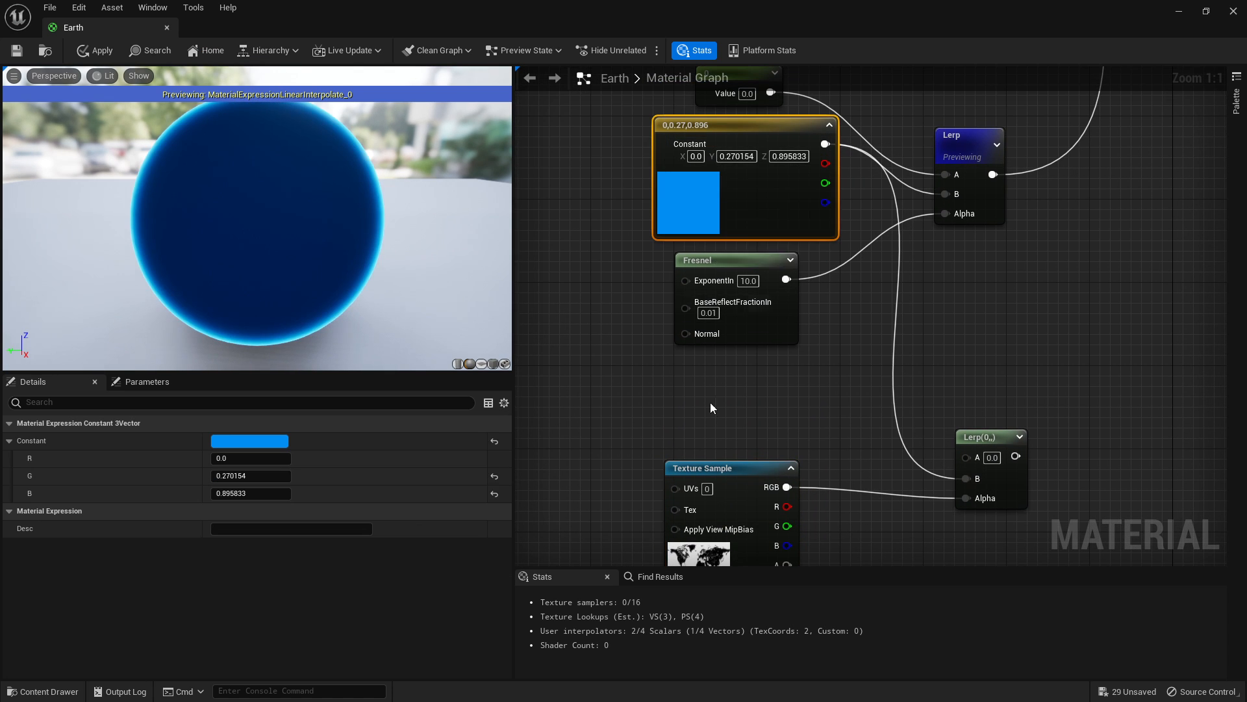
Step: Duplicate the blue constant as a bright green color with G 1.0 and B 0.0, and connect it to the new Lerp's A input
{"action": "key", "text": "ctrl+d"}
{"action": "left_click_drag", "start_coordinate": [811, 427], "coordinate": [573, 385]}
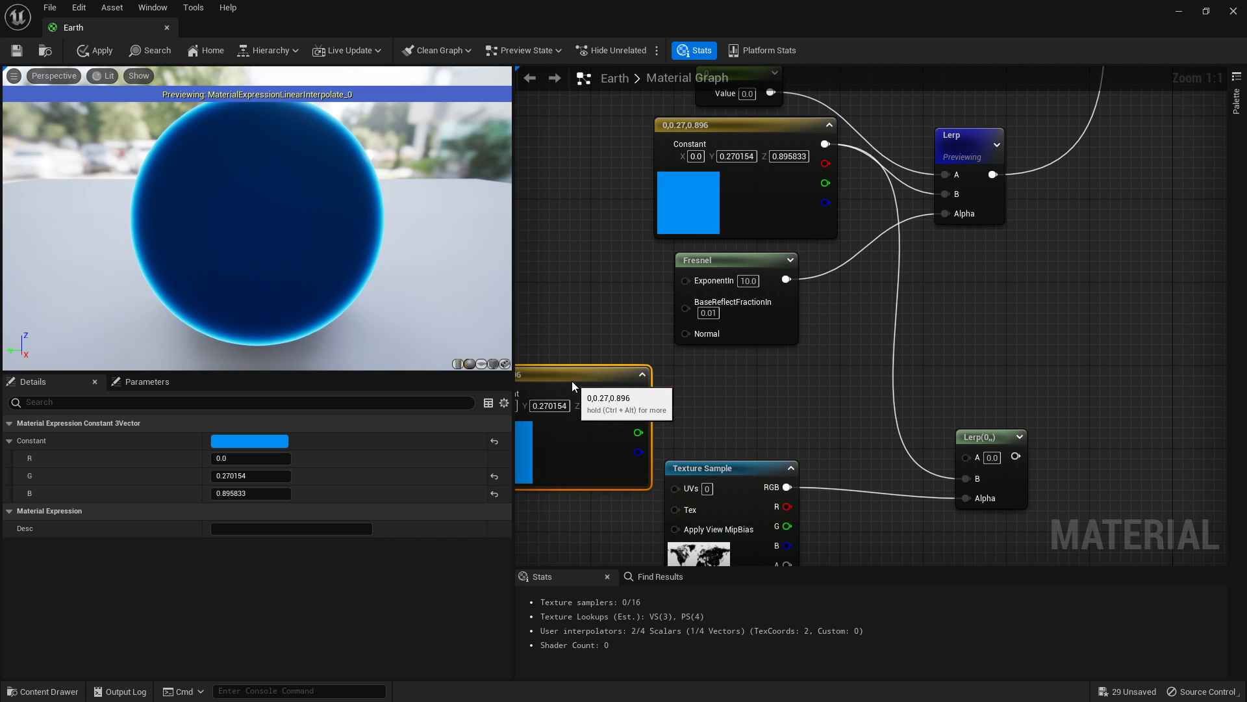
{"action": "left_click", "coordinate": [283, 441]}
{"action": "left_click", "coordinate": [311, 502]}
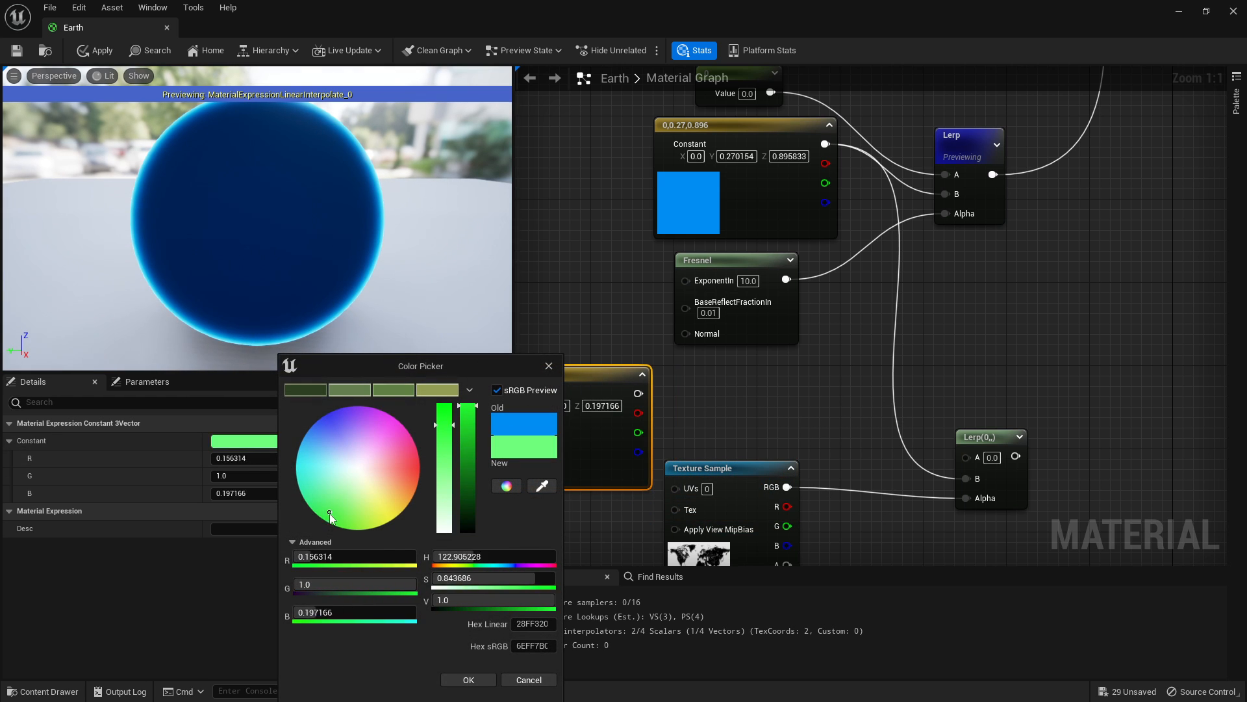
{"action": "left_click_drag", "start_coordinate": [330, 512], "coordinate": [327, 521]}
{"action": "left_click", "coordinate": [468, 680]}
{"action": "left_click_drag", "start_coordinate": [946, 458], "coordinate": [966, 457]}
Step: Preview the new Lerp node's result on a plane mesh and close the Earth material editor
{"action": "right_click", "coordinate": [989, 443]}
{"action": "left_click", "coordinate": [1028, 221]}
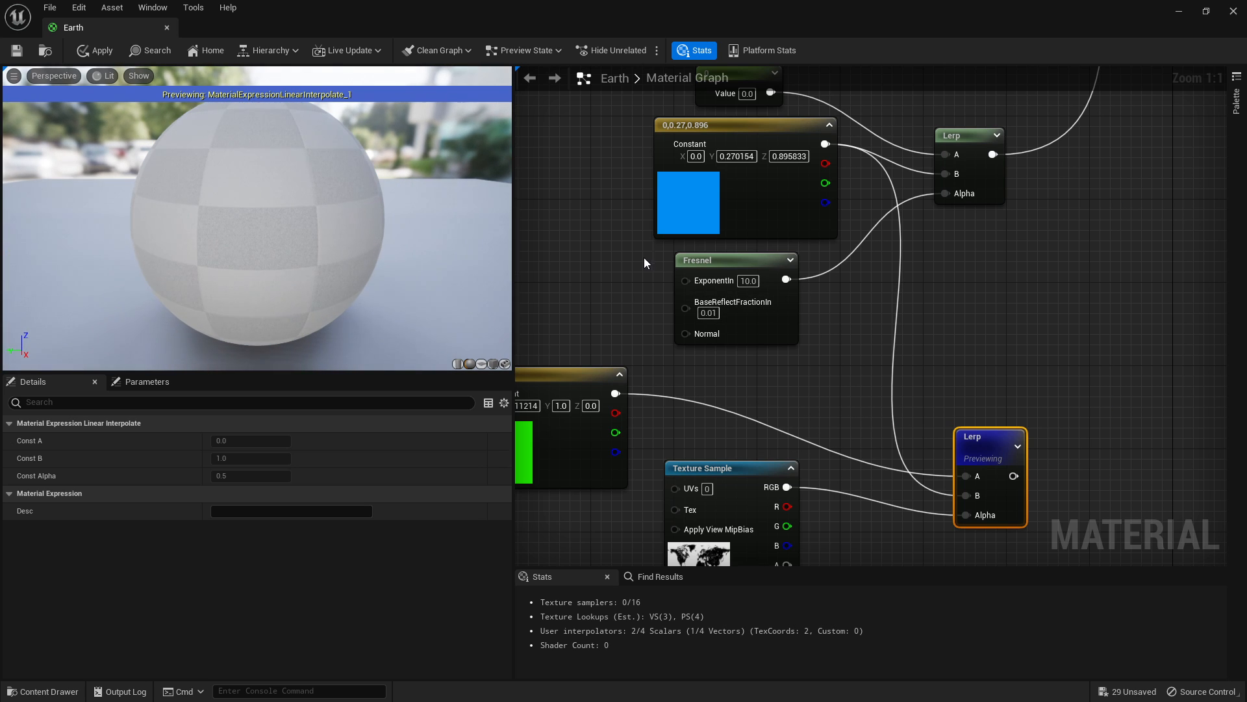
{"action": "right_click_drag", "start_coordinate": [851, 341], "coordinate": [884, 239]}
{"action": "left_click_drag", "start_coordinate": [373, 237], "coordinate": [241, 272]}
{"action": "left_click", "coordinate": [479, 364]}
{"action": "left_click_drag", "start_coordinate": [338, 287], "coordinate": [246, 286]}
{"action": "scroll", "coordinate": [260, 286], "scroll_direction": "up", "scroll_amount": 3}
{"action": "left_click", "coordinate": [1233, 11]}
{"action": "left_click", "coordinate": [705, 390]}
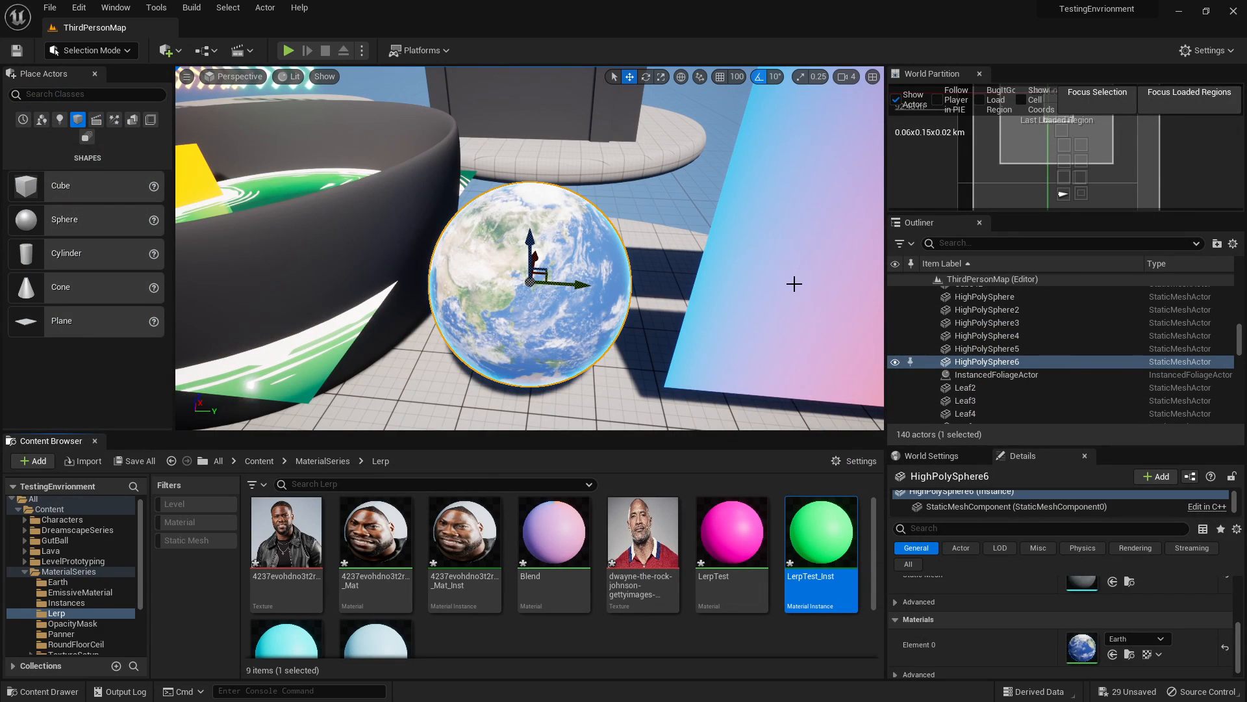
Step: Examine the green and white liquid surface in the bowl, including the ripples around the yellow shapes
{"action": "right_click_drag", "start_coordinate": [556, 275], "coordinate": [493, 332]}
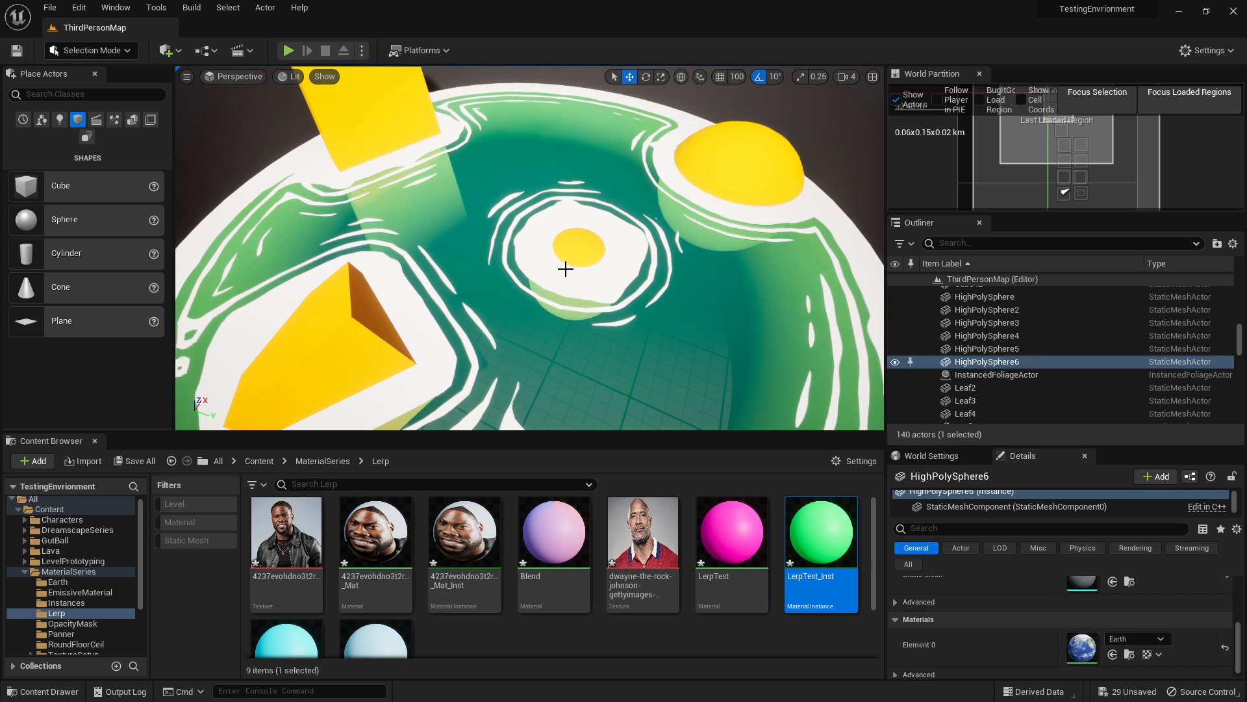
{"action": "right_click_drag", "start_coordinate": [571, 254], "coordinate": [622, 181]}
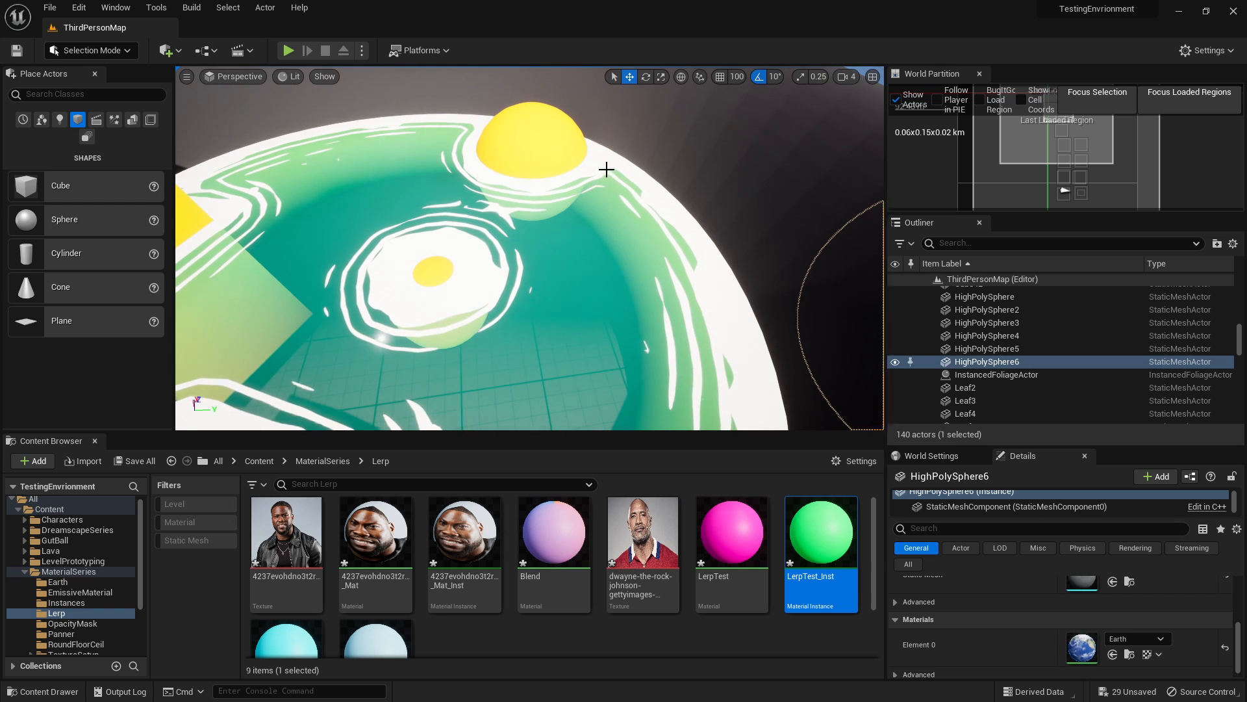
{"action": "key", "text": "s"}
{"action": "right_click_drag", "start_coordinate": [553, 287], "coordinate": [582, 210]}
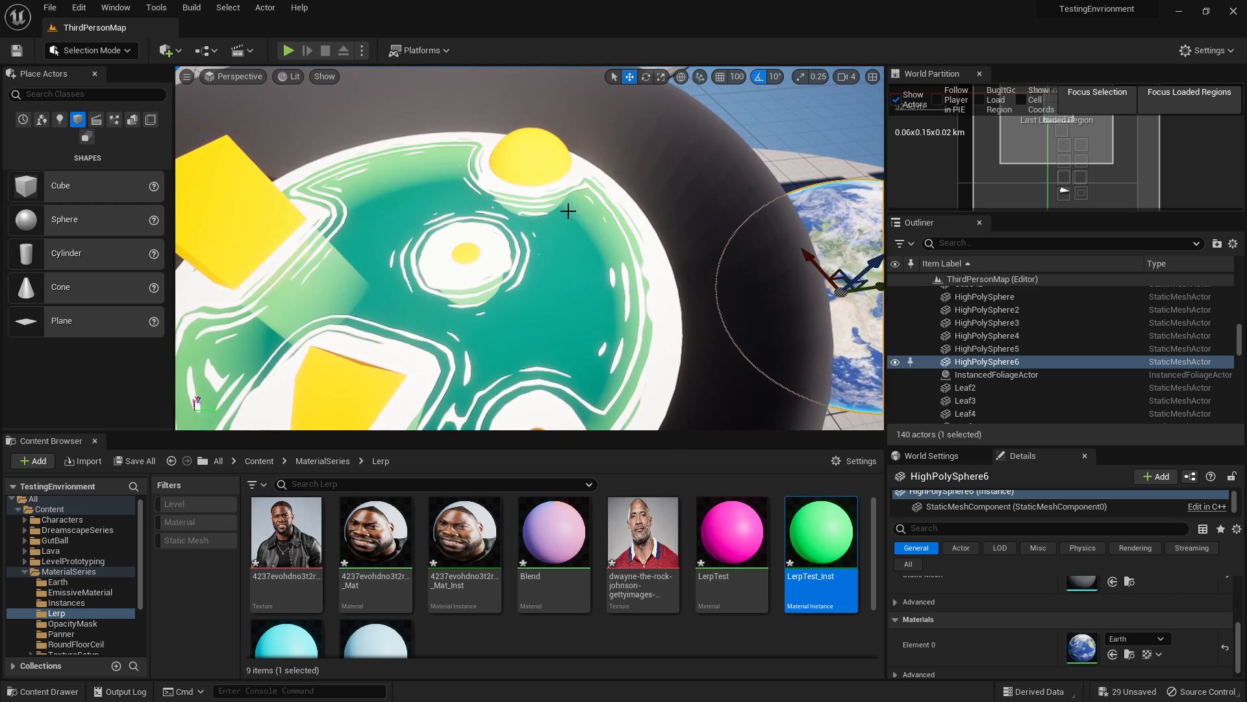
{"action": "right_click_drag", "start_coordinate": [576, 262], "coordinate": [628, 198]}
{"action": "key", "text": "w"}
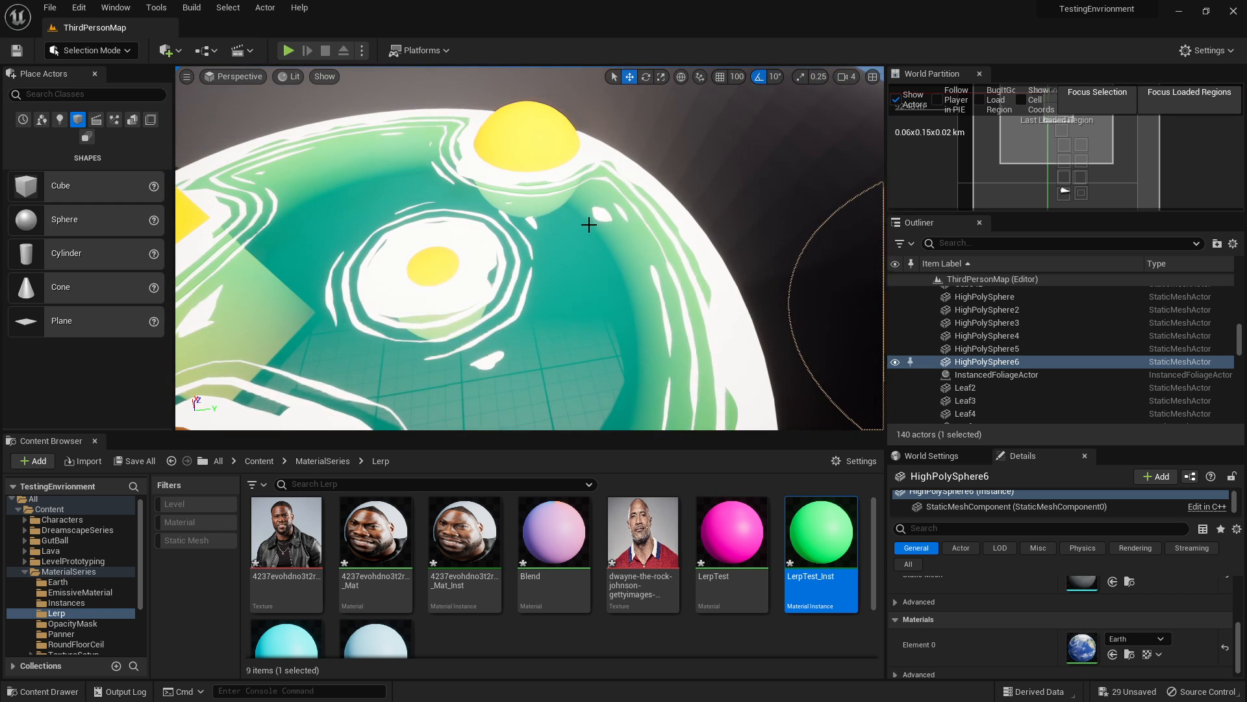
{"action": "key", "text": "s"}
{"action": "right_click_drag", "start_coordinate": [583, 237], "coordinate": [624, 338]}
{"action": "key", "text": "w"}
{"action": "key", "text": "w"}
{"action": "right_click_drag", "start_coordinate": [507, 318], "coordinate": [588, 195]}
Step: Clear the globe selection and view the bowl, globe and planes together in the level
{"action": "key", "text": "s"}
{"action": "key", "text": "w"}
{"action": "key", "text": "s"}
{"action": "key", "text": "s"}
{"action": "key", "text": "Escape"}
{"action": "key", "text": "s"}
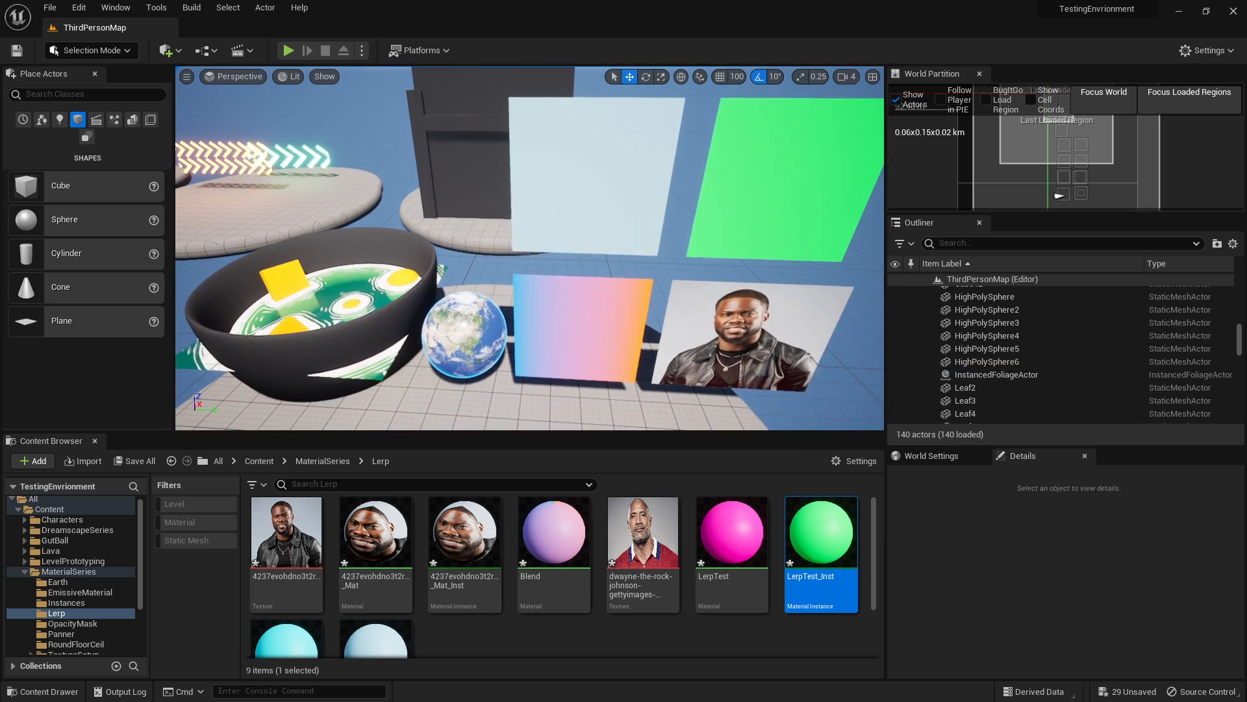